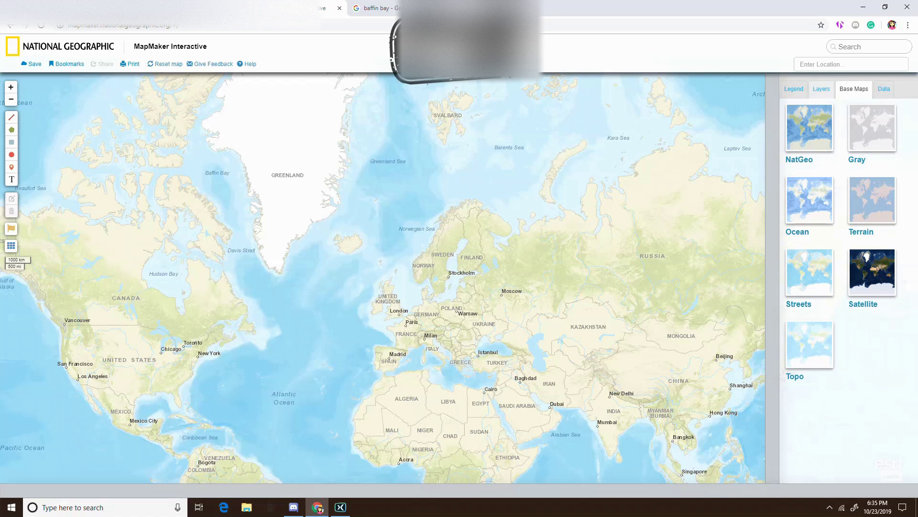
Step: Try the Gray, Ocean, Terrain, Streets and Satellite base maps in turn
left_click(873, 128)
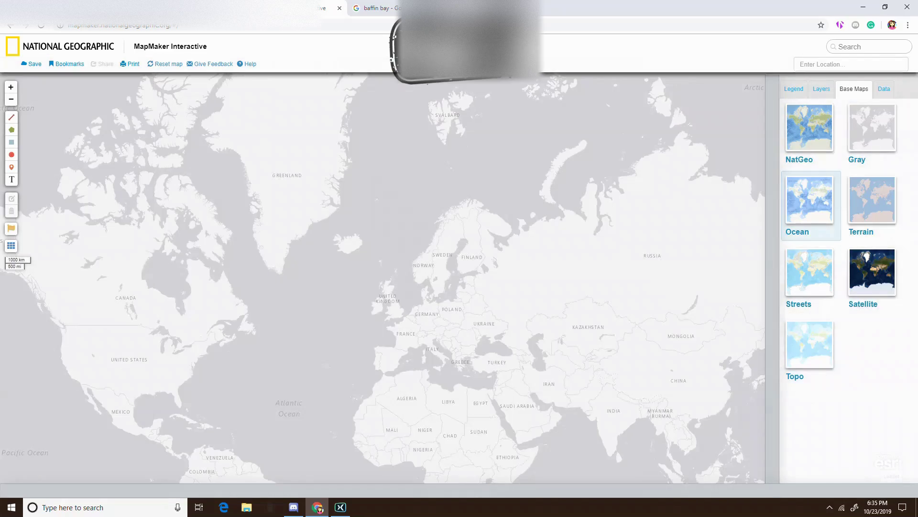
left_click(809, 200)
left_click(872, 206)
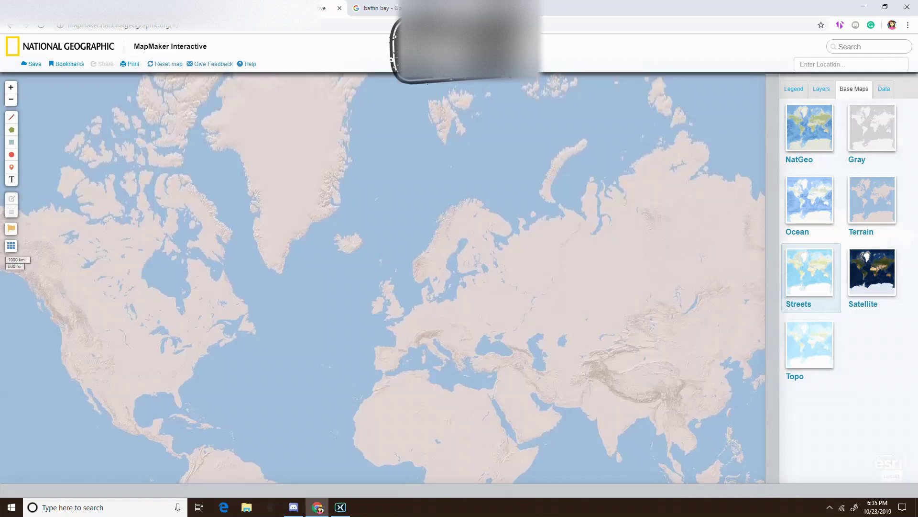
left_click(809, 277)
scroll(527, 334, "up", 6)
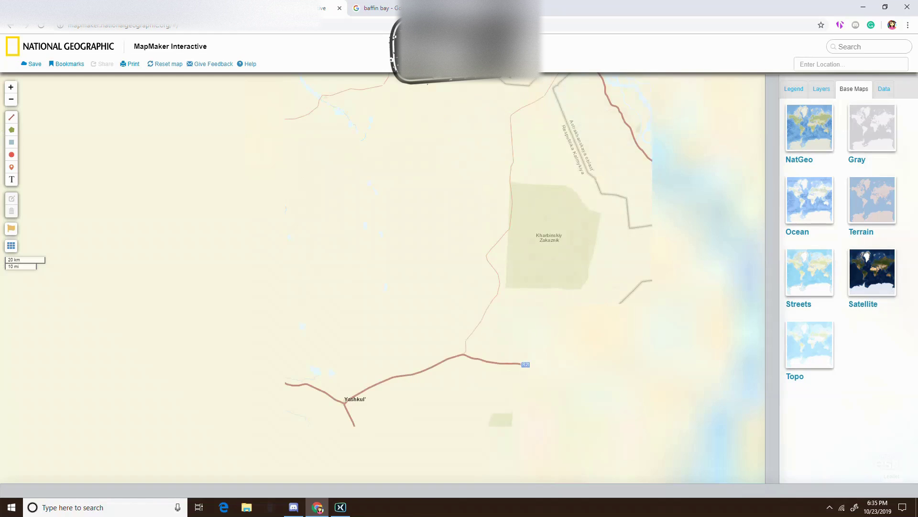
scroll(527, 334, "up", 1)
scroll(527, 334, "down", 6)
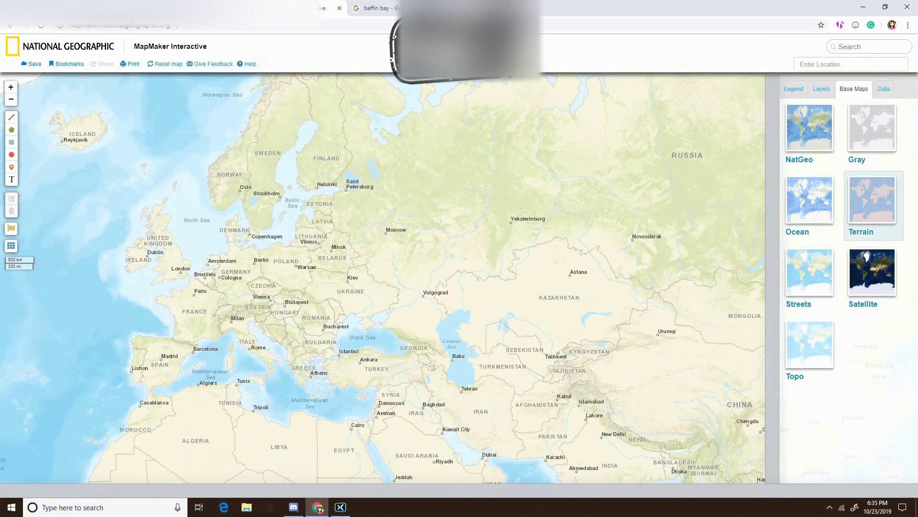
left_click(872, 271)
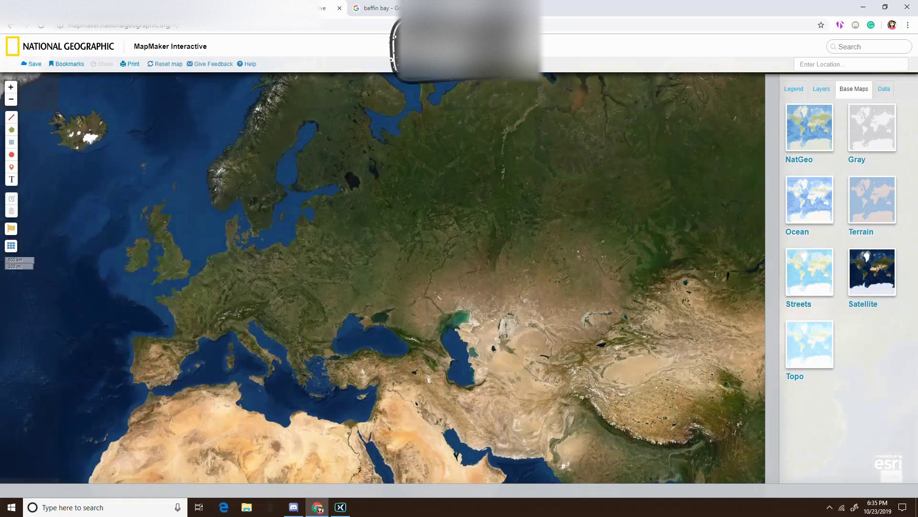
Step: Switch the base map to Topo and bring the world's continents into view
left_click(810, 349)
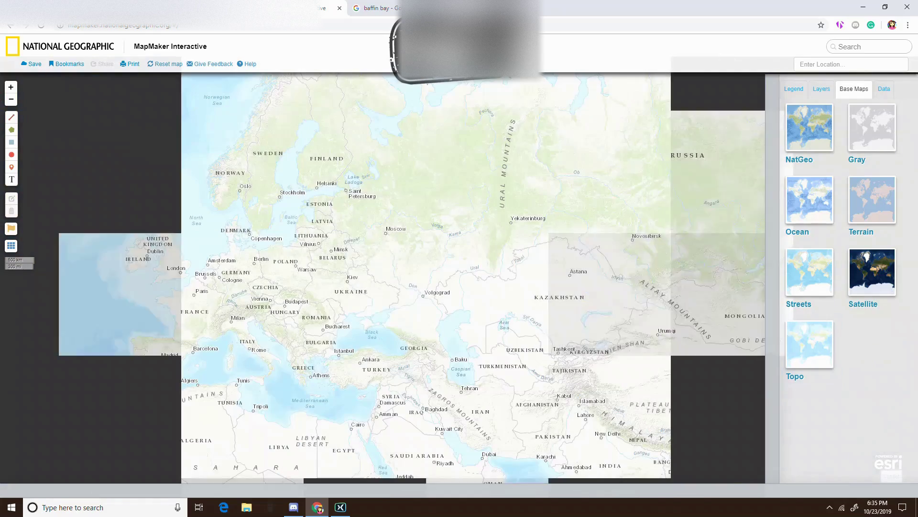
scroll(161, 320, "down", 5)
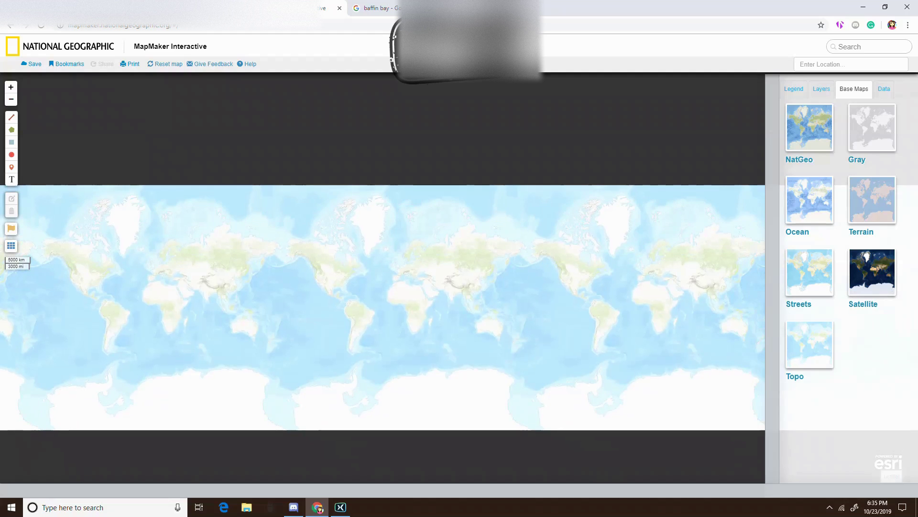
scroll(371, 365, "up", 2)
left_click_drag(372, 366, 231, 392)
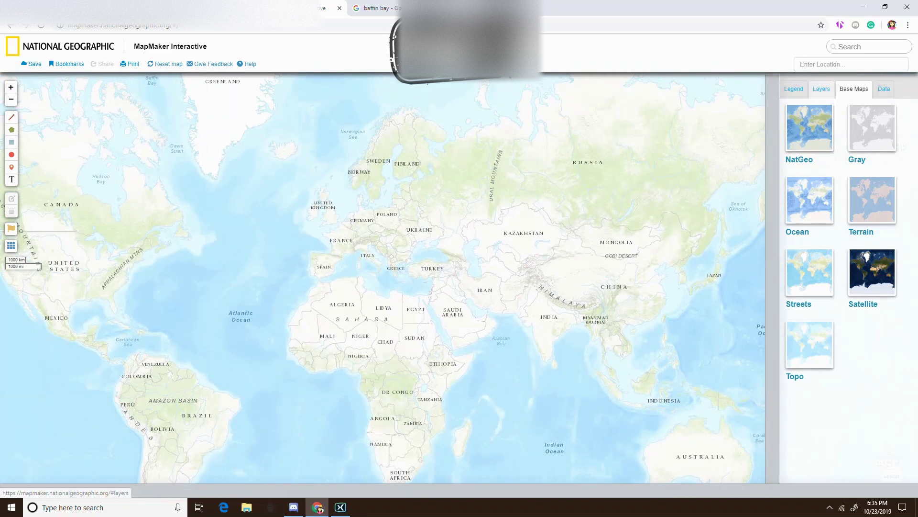
Step: Add the Sea Surface Temperature - Summer layer from the Water category to the map
left_click(821, 89)
left_click(847, 116)
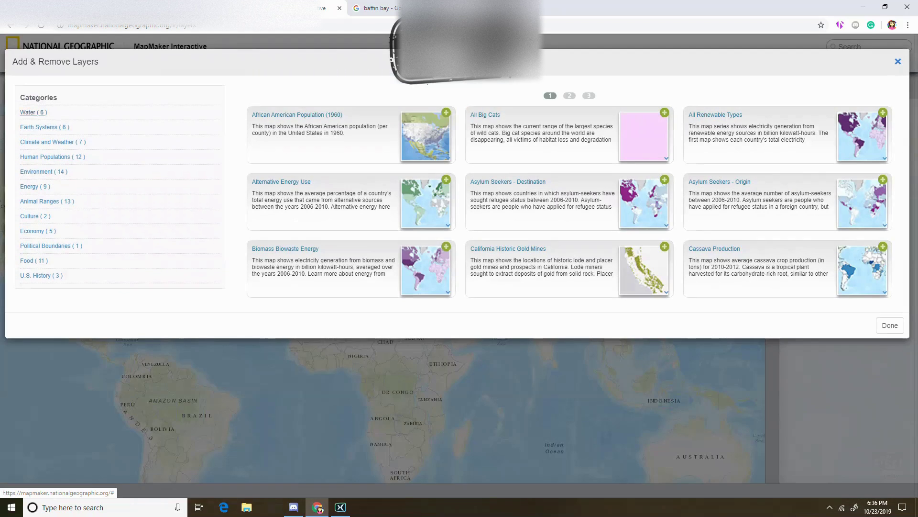
left_click(32, 112)
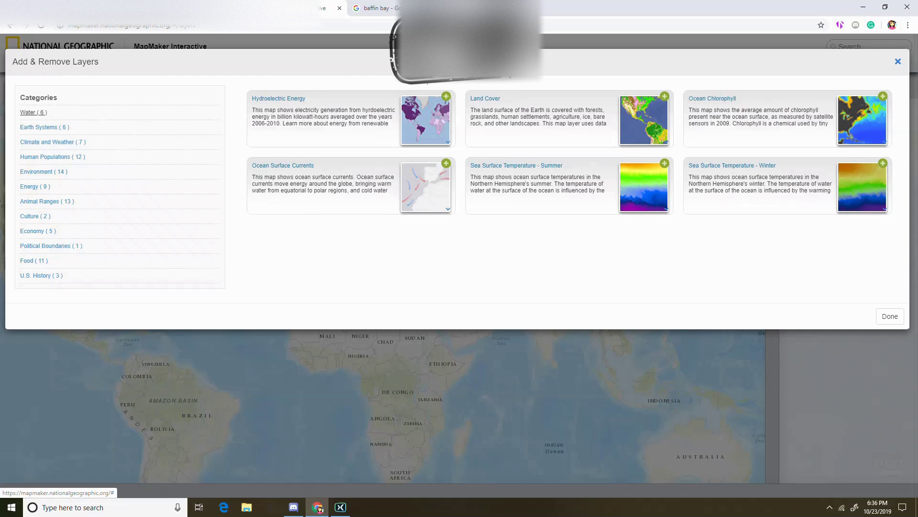
left_click(664, 163)
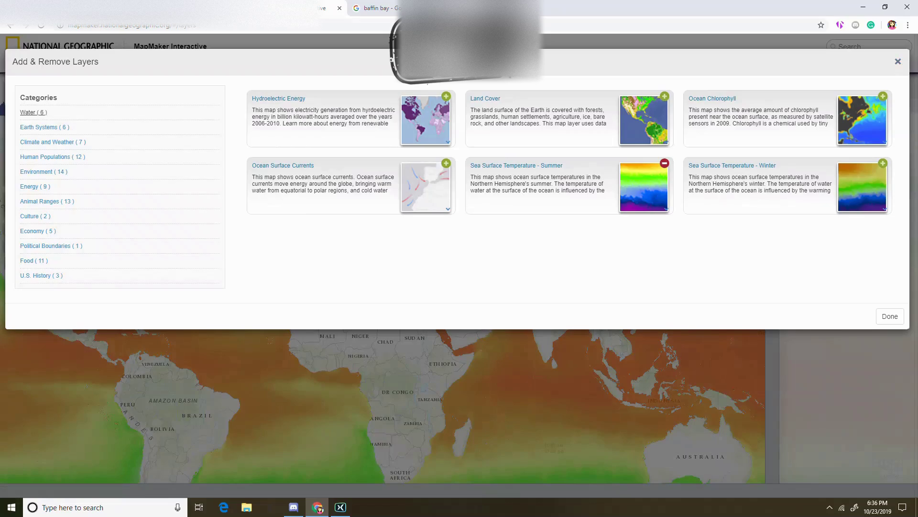
left_click(890, 316)
left_click_drag(430, 268, 448, 275)
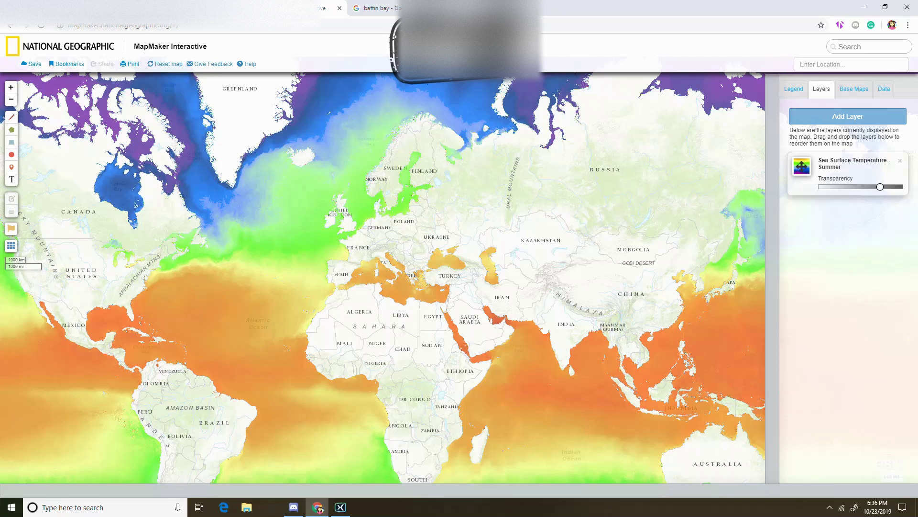
Step: Make the Sea Surface Temperature - Summer layer more transparent, and remove it from the map
left_click_drag(880, 186, 850, 186)
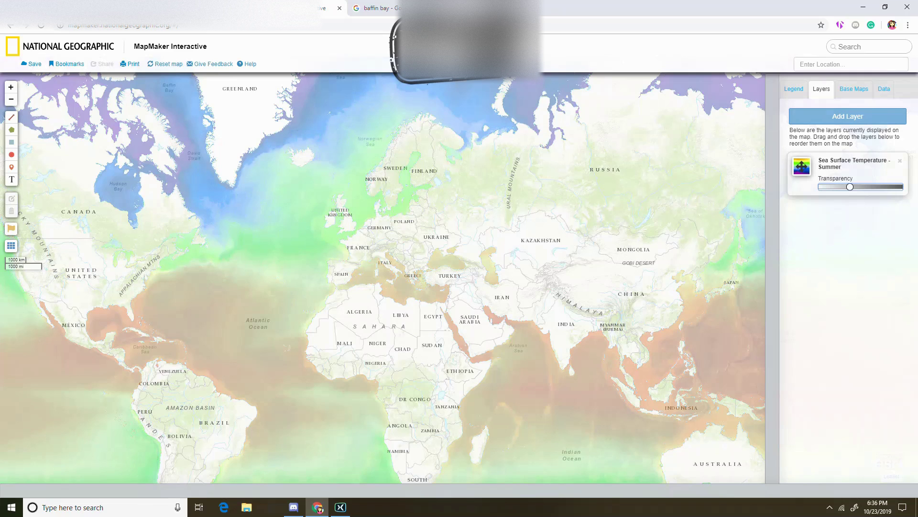
left_click_drag(412, 248, 504, 397)
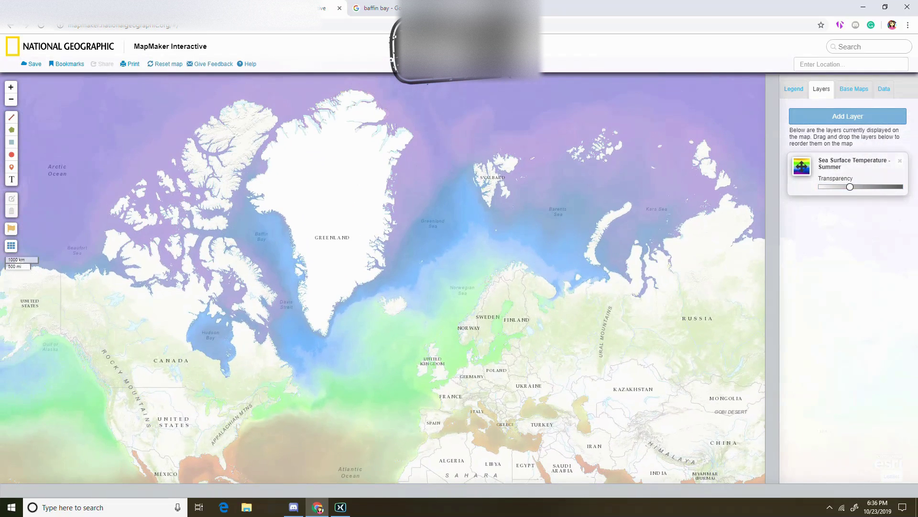
left_click_drag(850, 187, 820, 186)
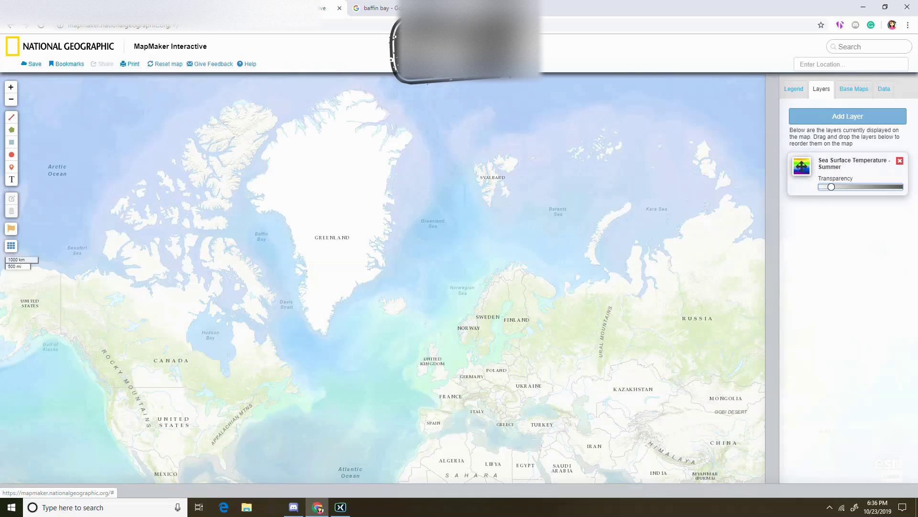
left_click(899, 160)
Step: Draw a closed eight-point polygon around Baffin Bay, between Baffin Island and the west coast of Greenland
left_click_drag(479, 230, 491, 274)
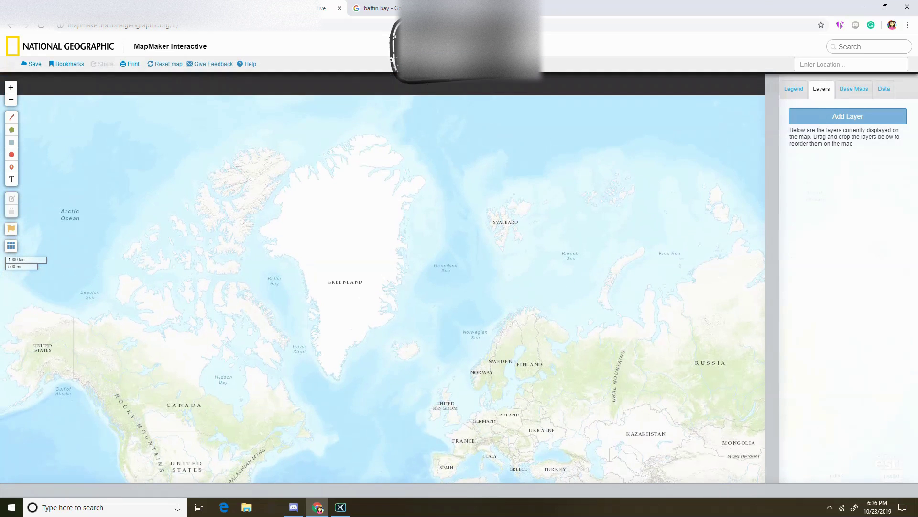
scroll(347, 280, "up", 1)
left_click_drag(347, 280, 481, 221)
scroll(481, 221, "up", 1)
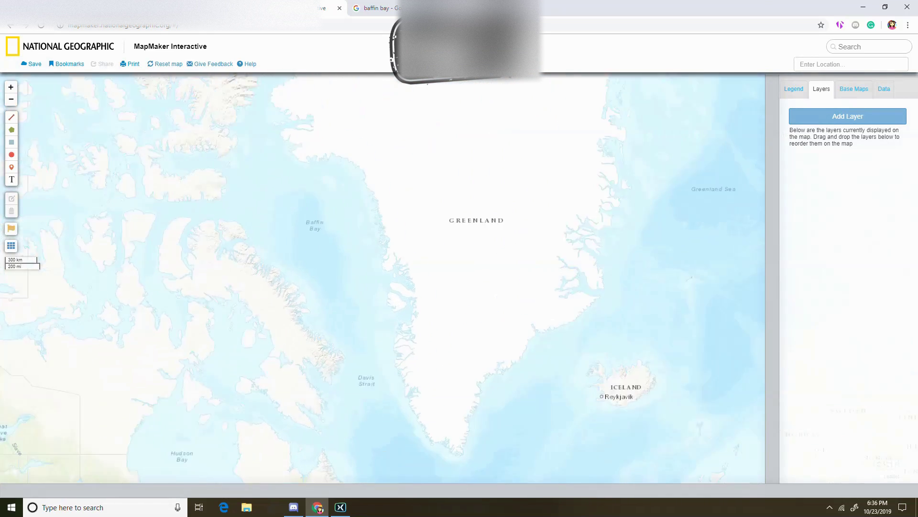
key("plus")
key("Up")
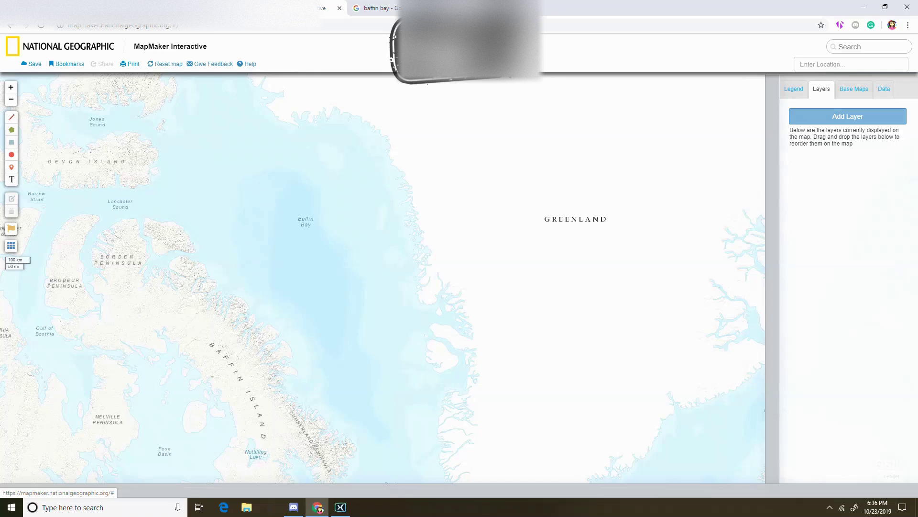
left_click(12, 130)
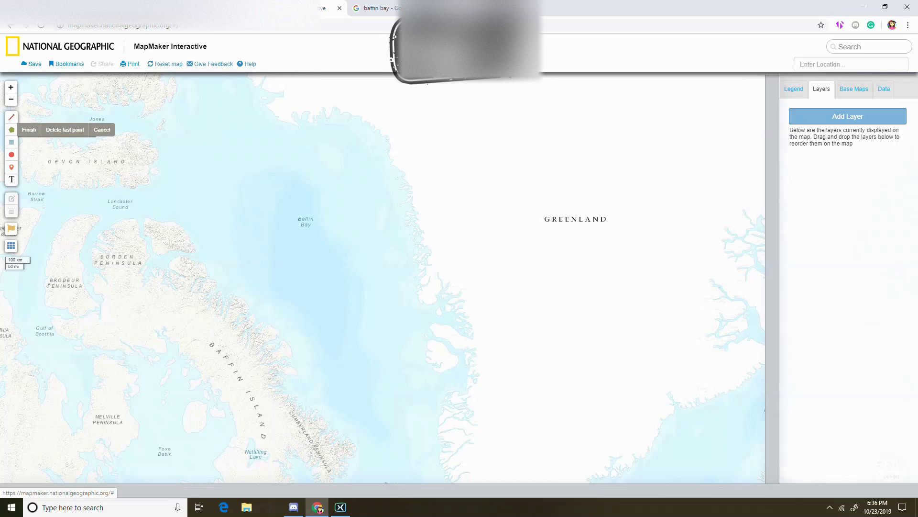
left_click(235, 97)
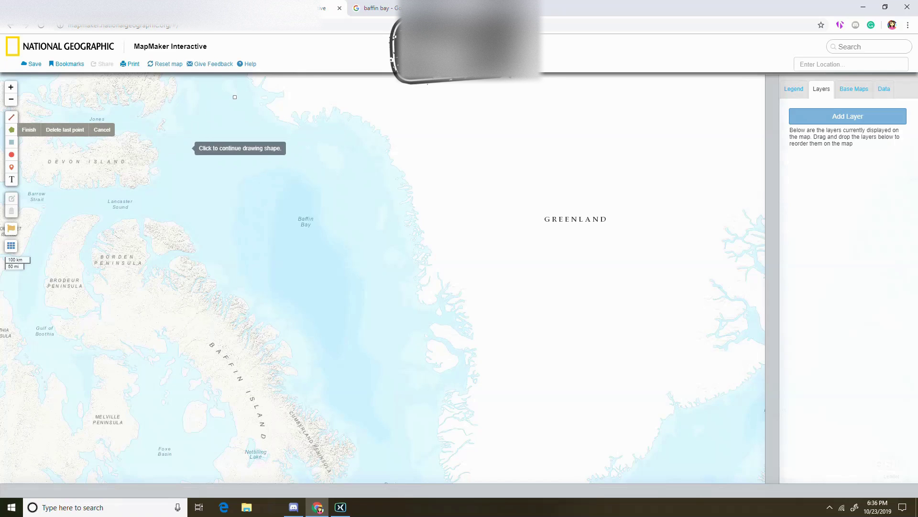
left_click(185, 148)
left_click(182, 196)
left_click(203, 247)
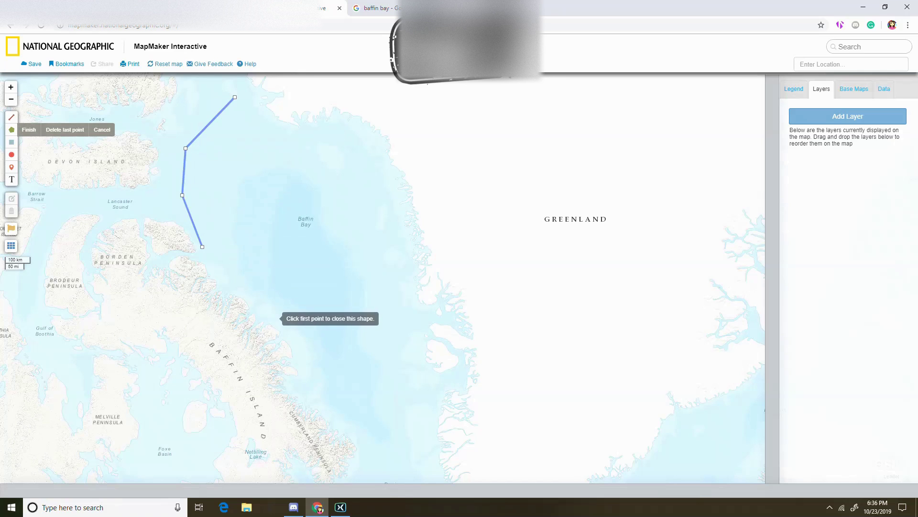
left_click_drag(282, 325, 284, 333)
left_click(274, 326)
left_click(320, 392)
left_click(424, 377)
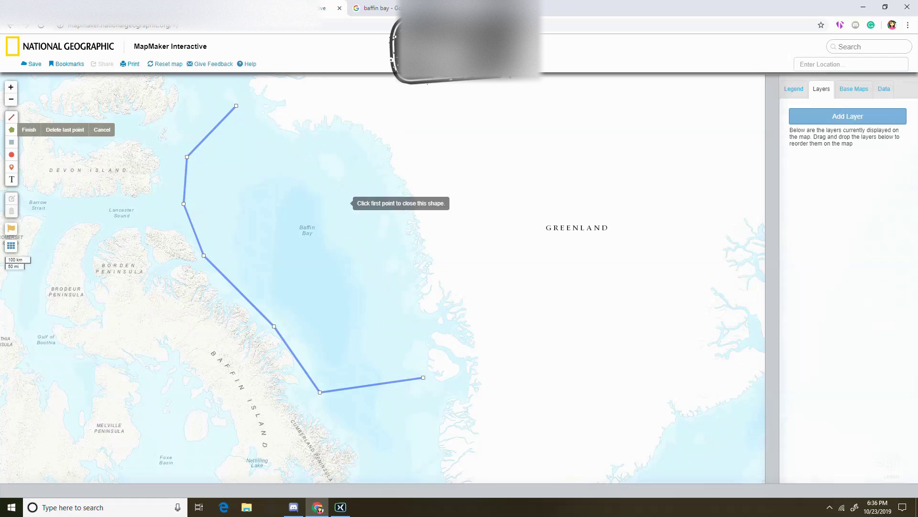
left_click(389, 251)
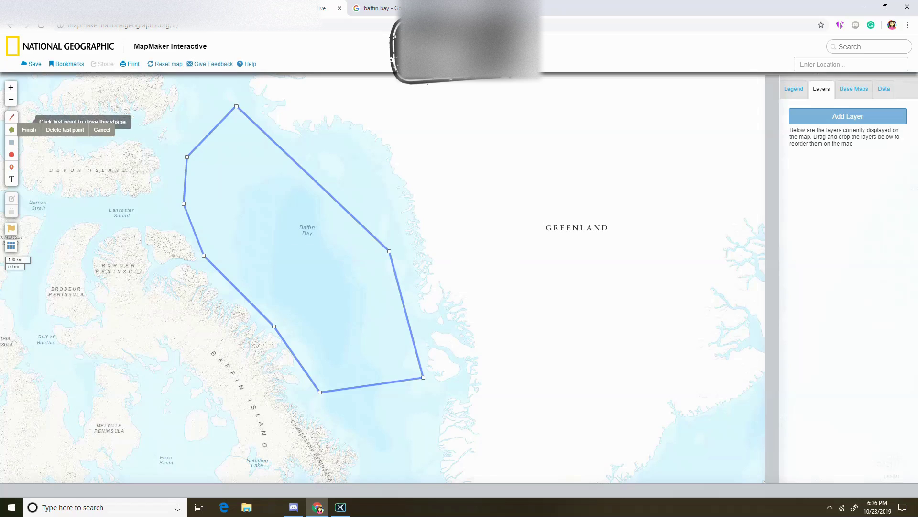
left_click(28, 130)
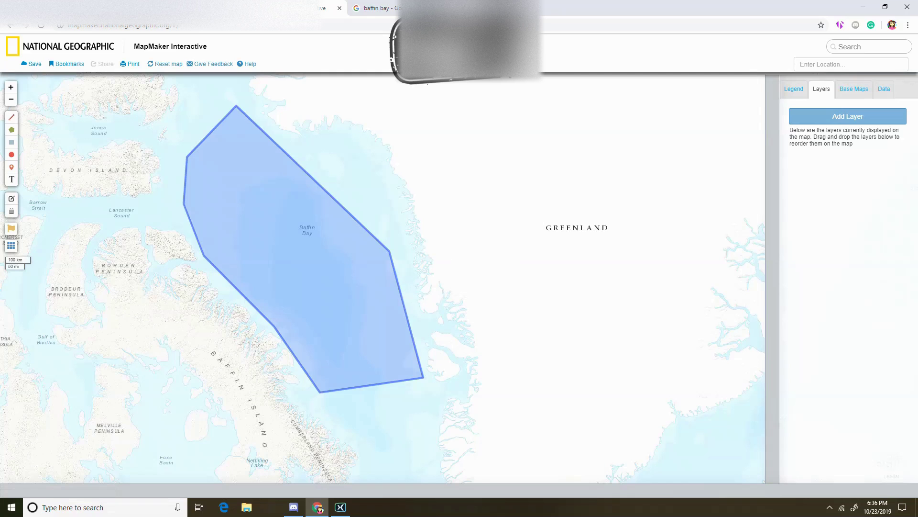
Step: Change the color of the Baffin Bay polygon to the semi-transparent pink swatch
left_click(12, 199)
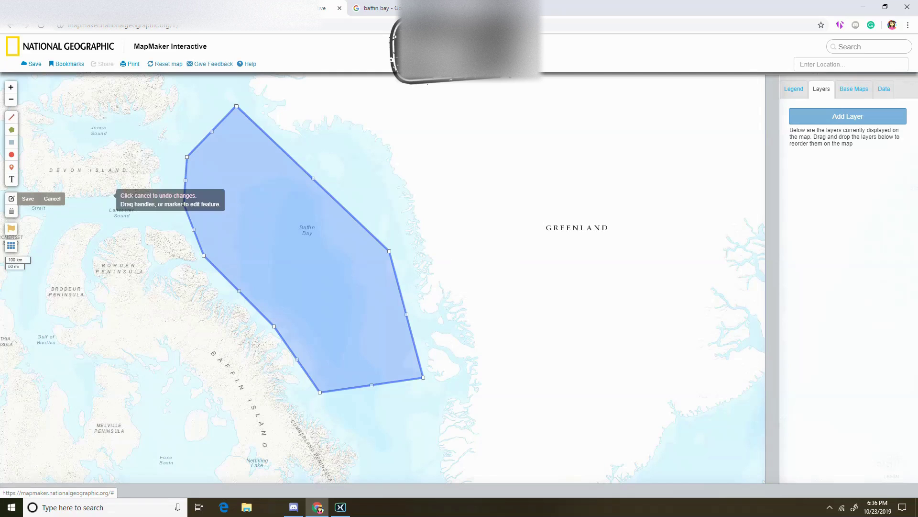
left_click(247, 197)
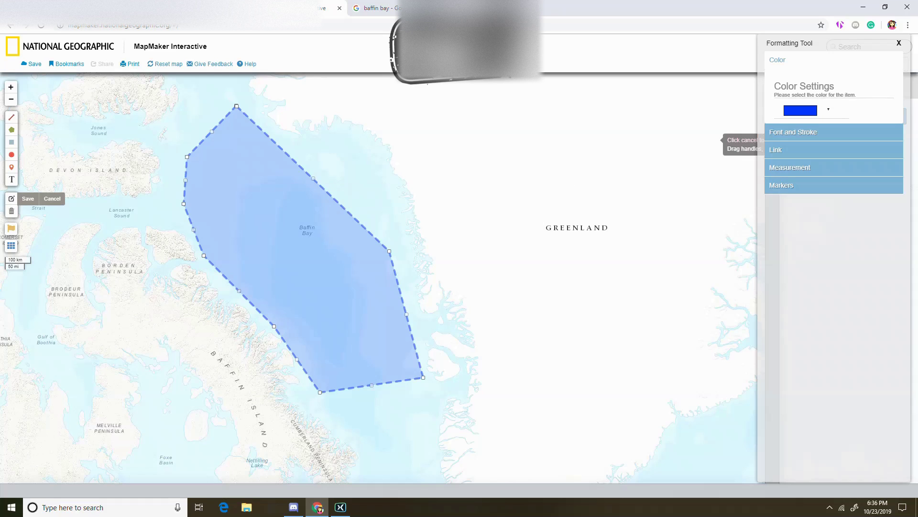
left_click(805, 111)
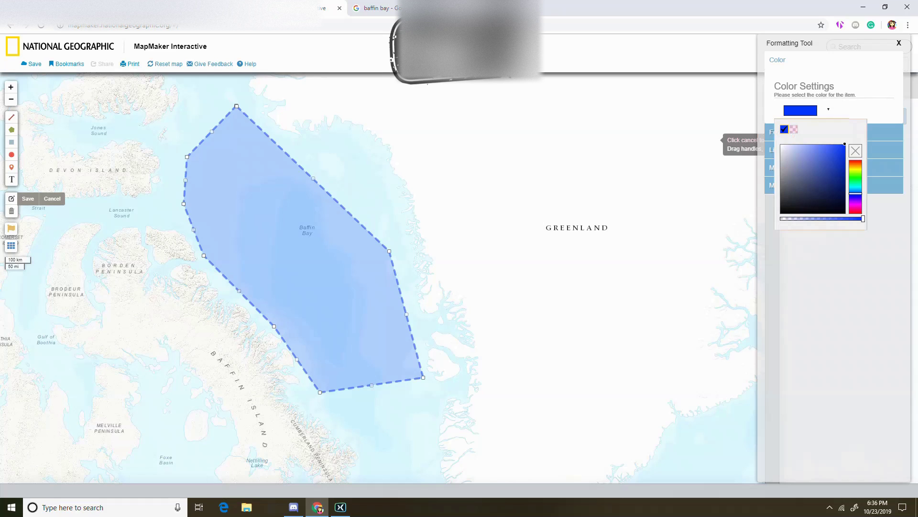
left_click(826, 175)
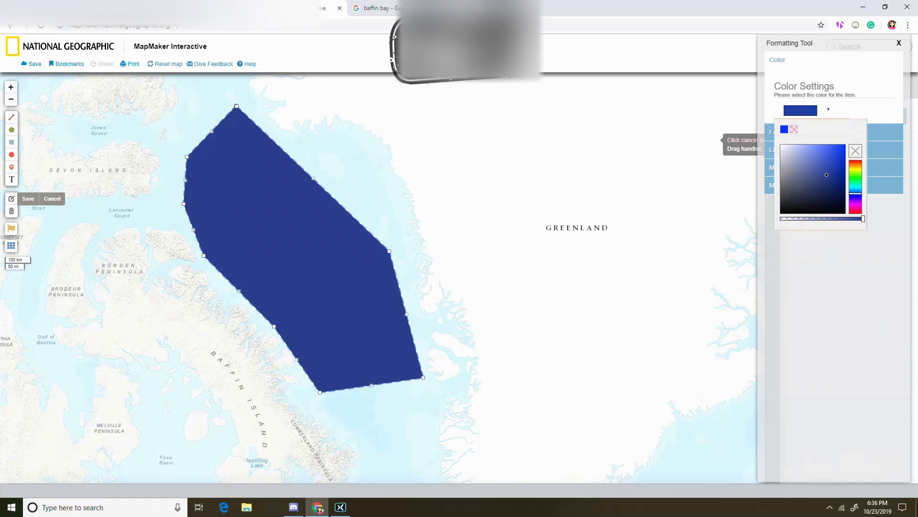
mouse_move(826, 175)
left_mouse_down()
mouse_move(834, 148)
mouse_move(845, 145)
mouse_move(823, 185)
mouse_move(845, 144)
left_mouse_up()
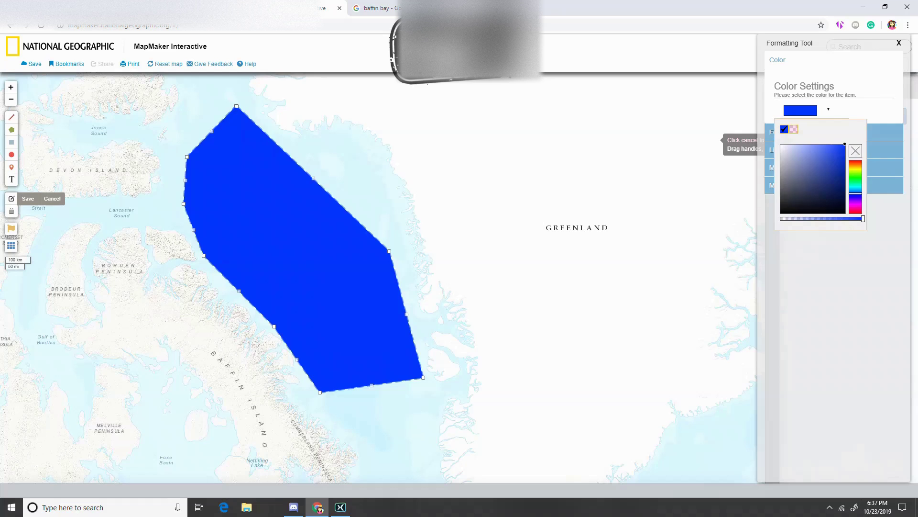
left_click(794, 129)
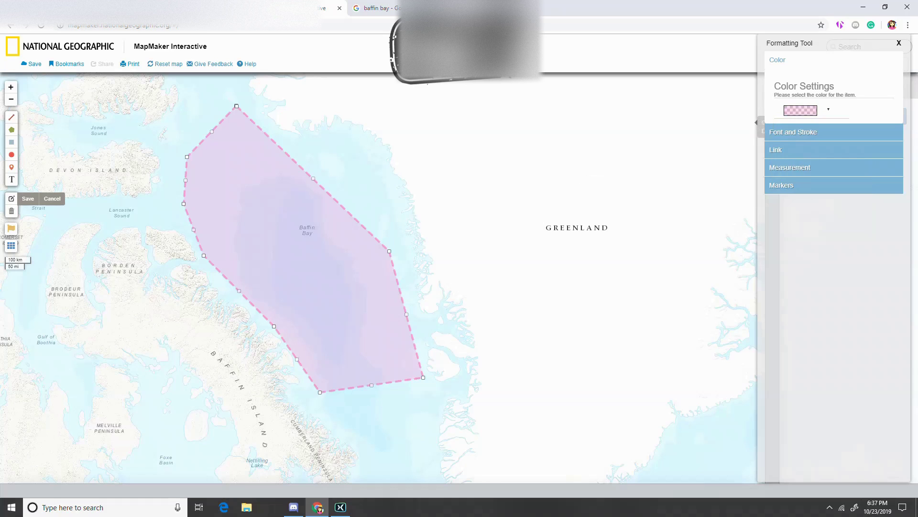
Step: Set the stroke width of the Baffin Bay polygon to 14
left_click(793, 132)
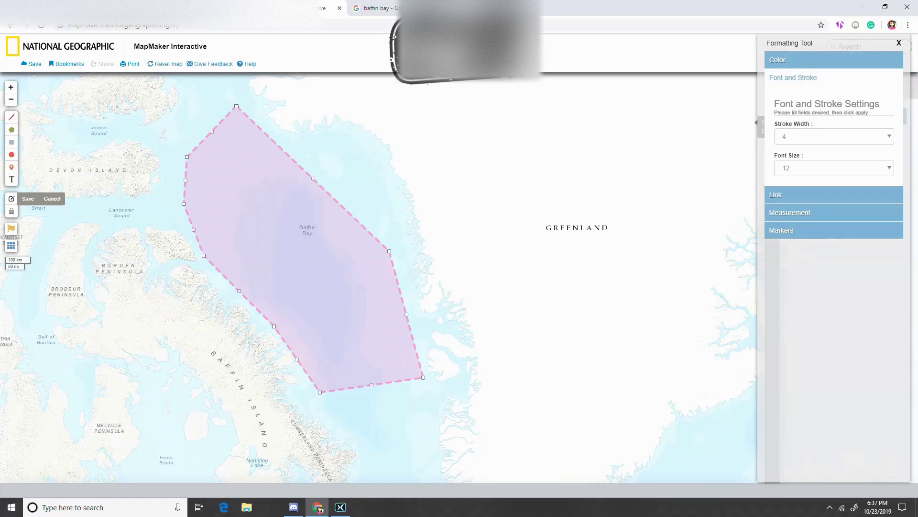
left_click(834, 136)
left_click(834, 260)
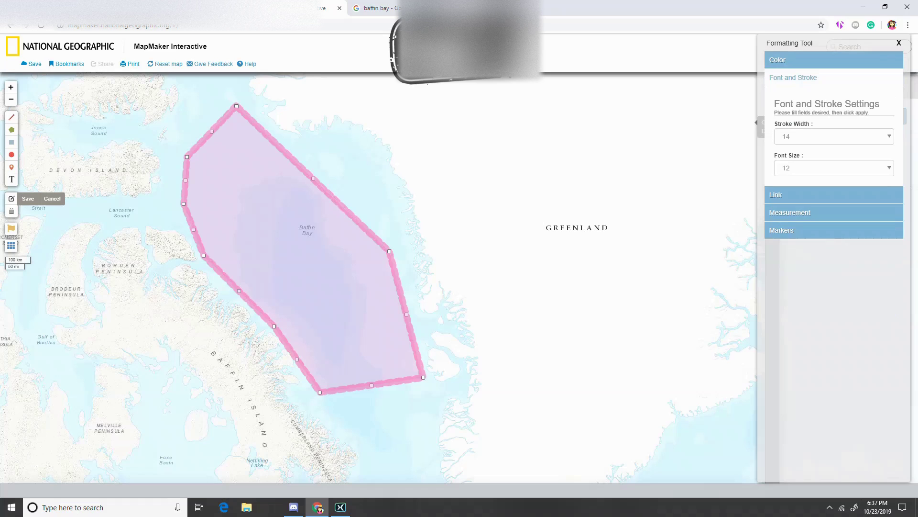
Step: Fill the image URL in the Baffin Bay polygon's link settings with the Wikipedia locator map's address from the Baffin Bay image results
left_click(776, 194)
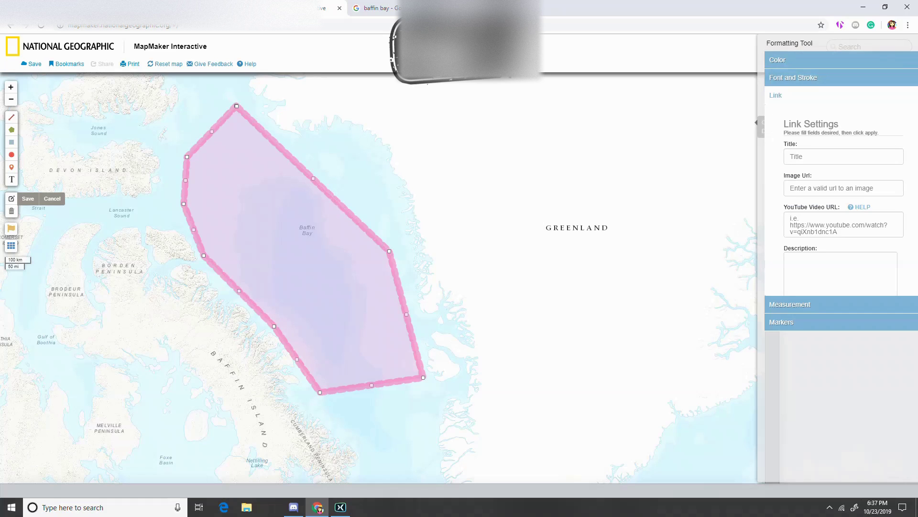
left_click(387, 8)
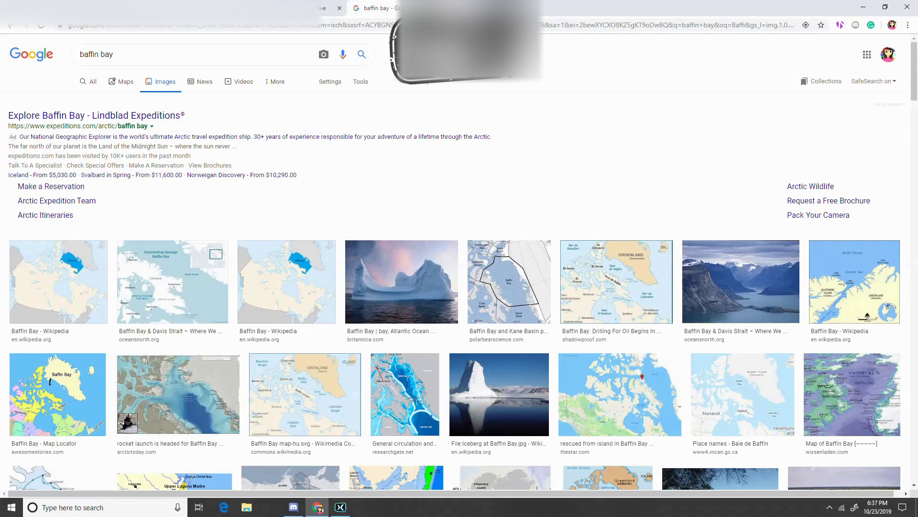
left_click(311, 9)
left_click(813, 188)
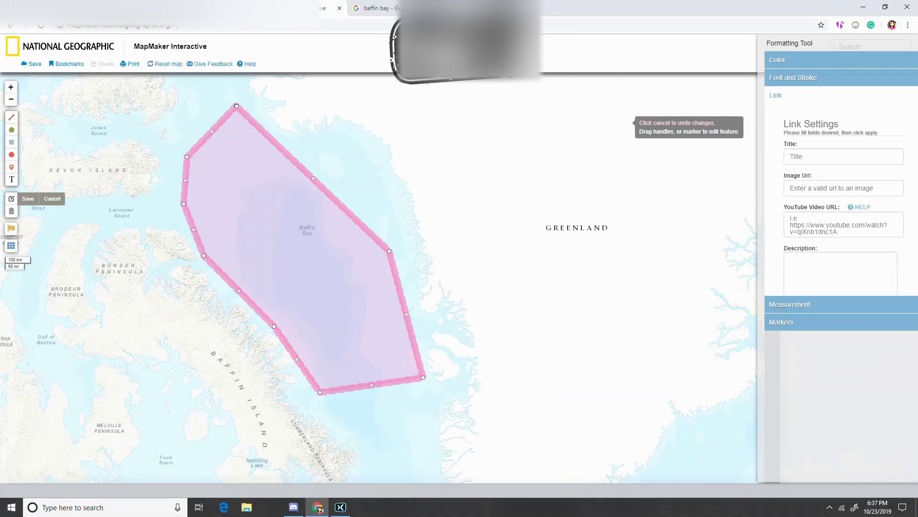
key("ctrl+v")
left_click(813, 275)
Step: Title the polygon's link "Baffin Bay" and save the polygon edits
left_click(813, 156)
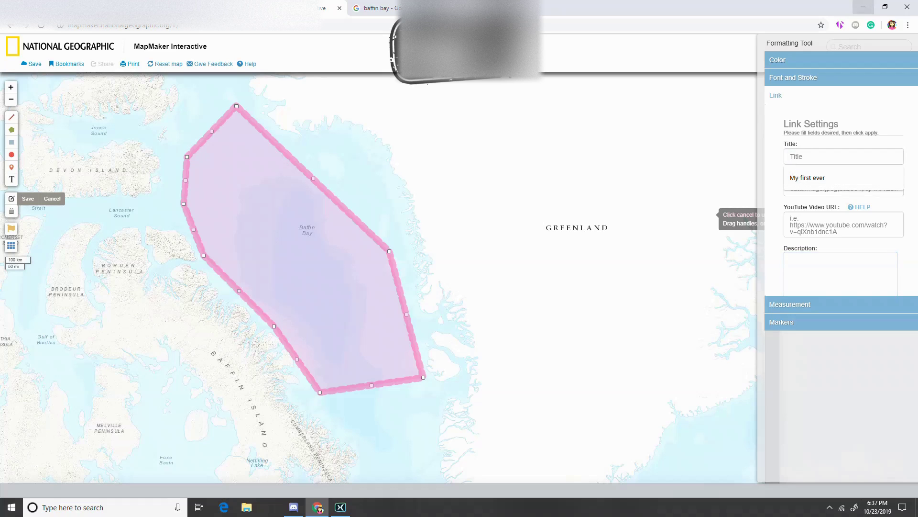
type("Baffin")
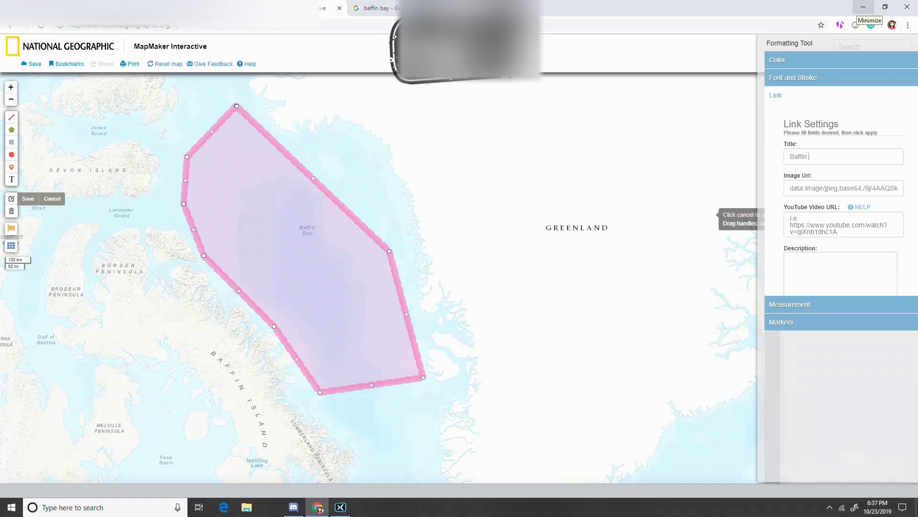
type(" BN")
type("ay")
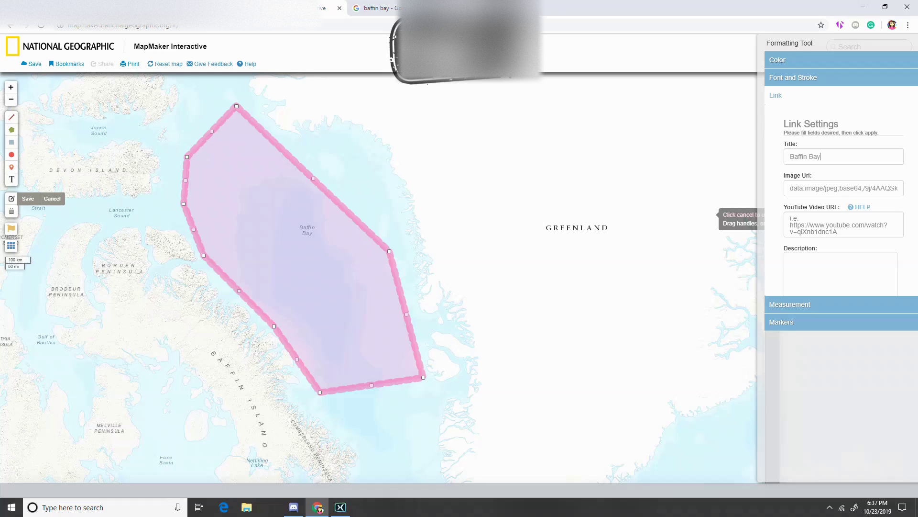
left_click(28, 199)
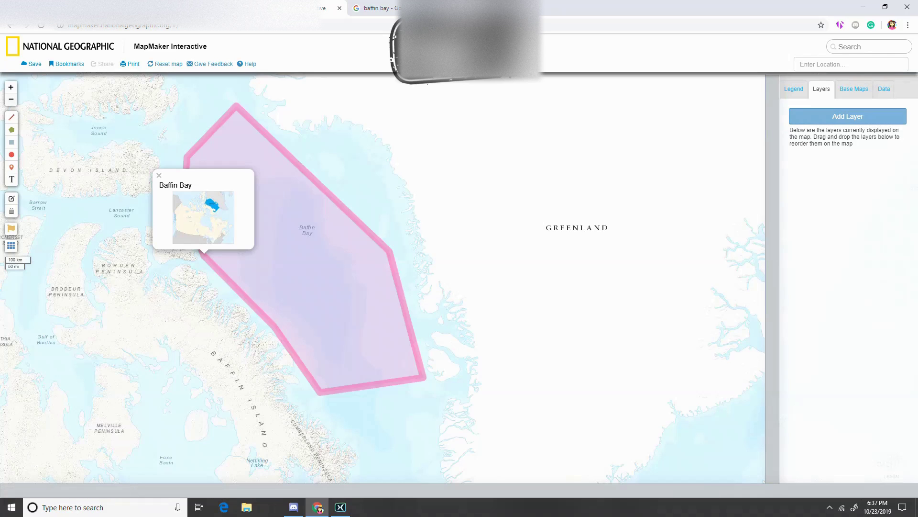
Step: Try to draw a five-point line across western Greenland, curving back toward the coast
left_click(12, 117)
left_click(395, 125)
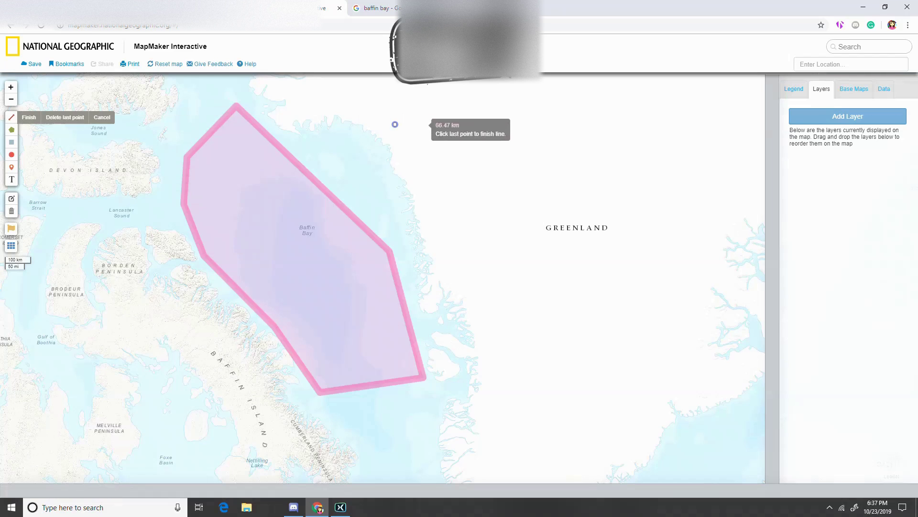
left_click(481, 149)
left_click(505, 211)
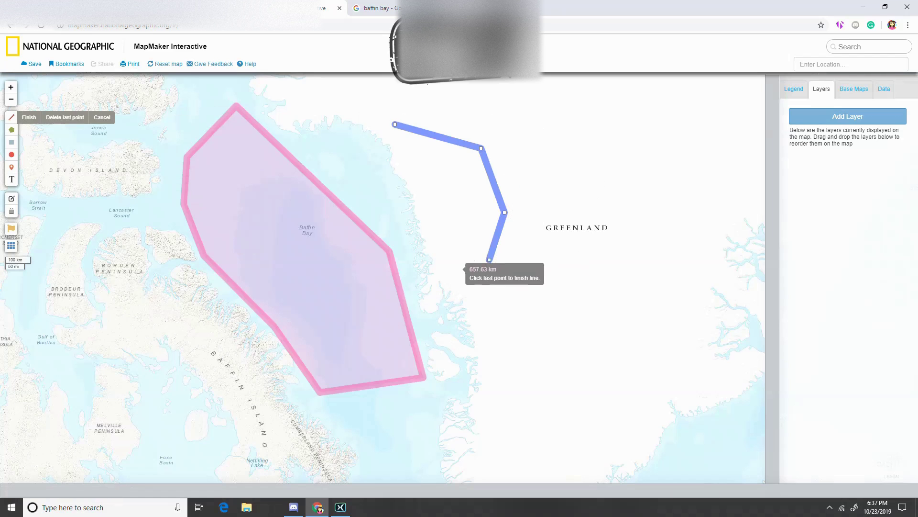
left_click(490, 260)
left_click(439, 267)
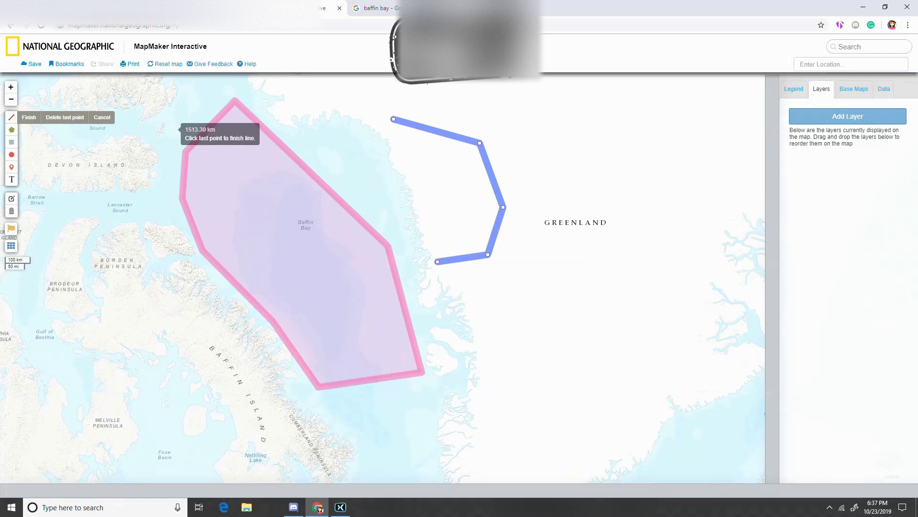
Step: Draw a rectangle over Greenland's west coast just east of the polygon, and a large circle over Greenland that encloses it
left_click(12, 142)
left_click_drag(391, 156, 502, 267)
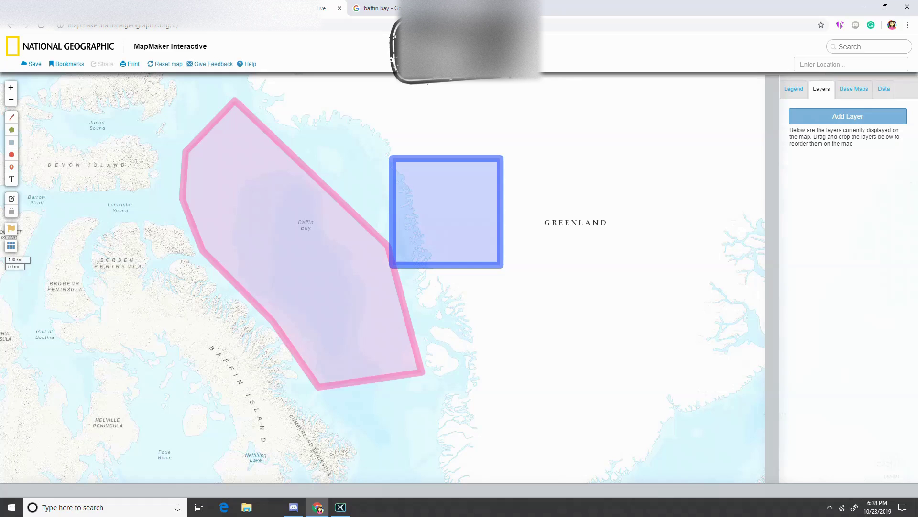
left_click(12, 155)
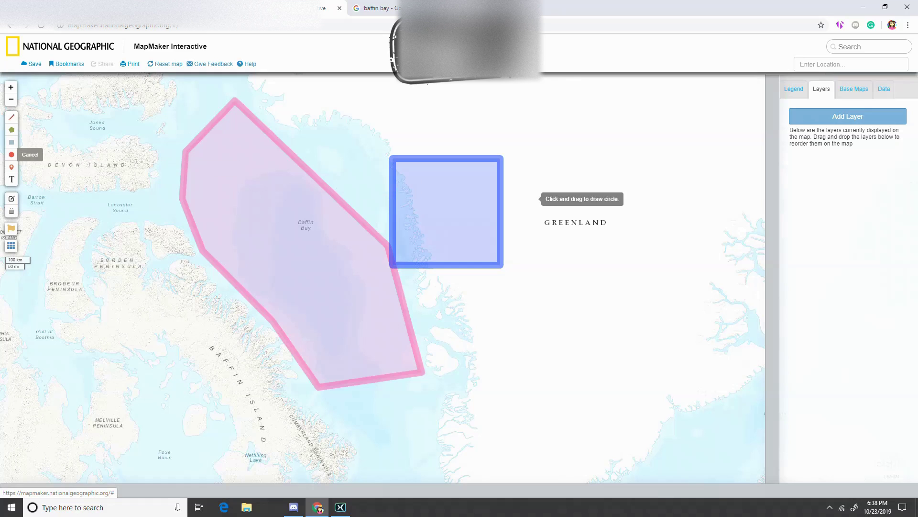
left_click_drag(519, 174, 639, 258)
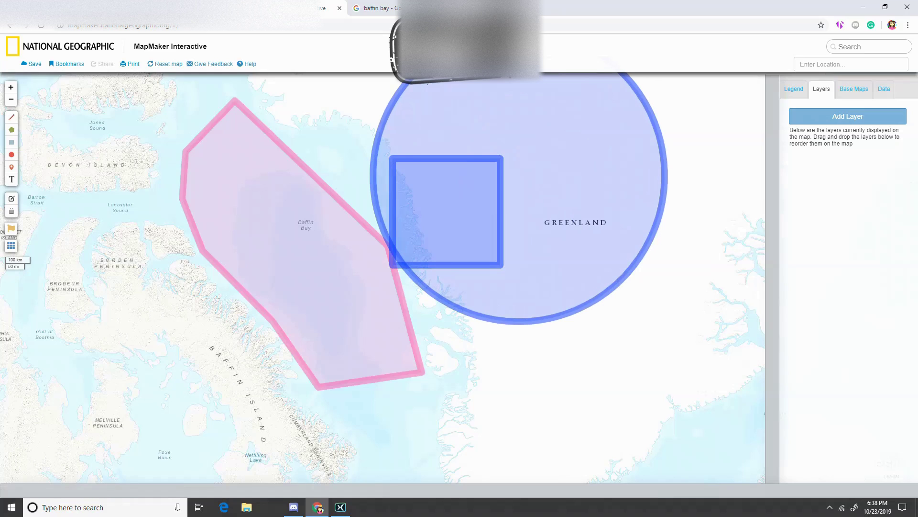
Step: Place a large blue wave marker in the western part of the Baffin Bay polygon
left_click(12, 167)
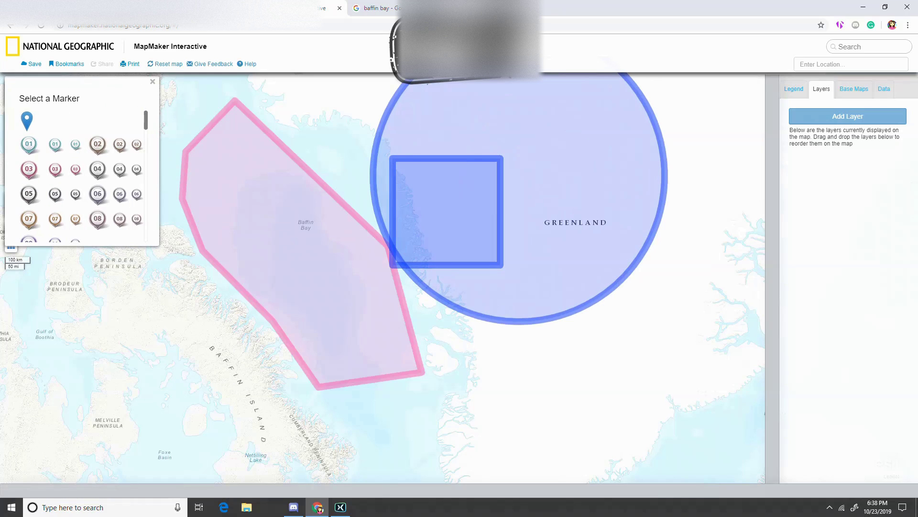
scroll(82, 177, "down", 10)
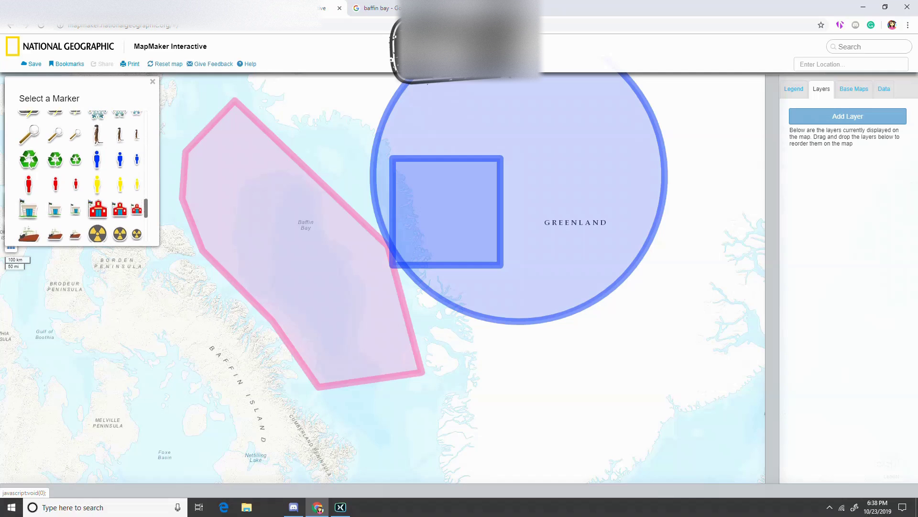
scroll(81, 177, "down", 6)
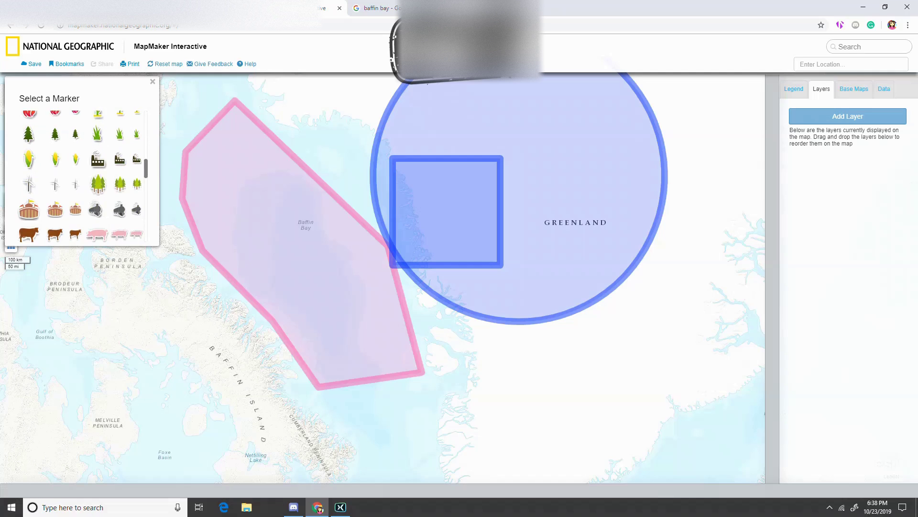
scroll(81, 177, "down", 2)
left_click(28, 188)
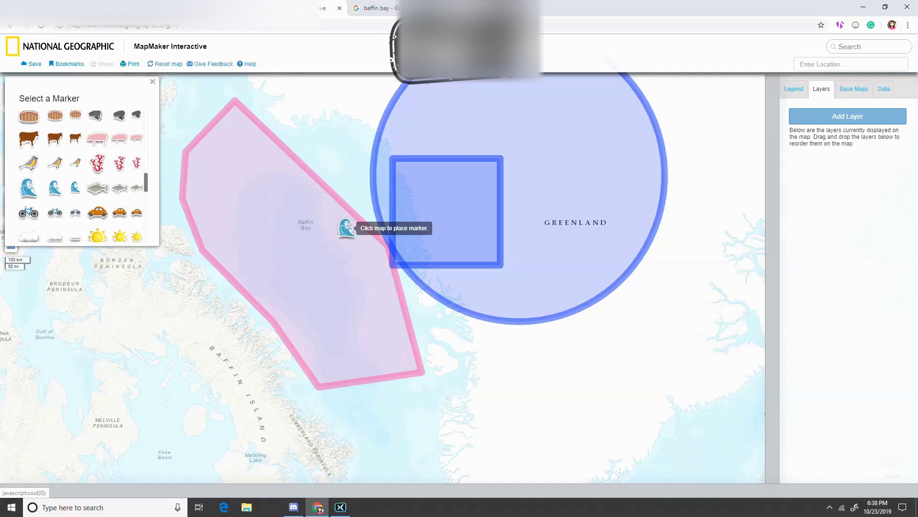
left_click(238, 221)
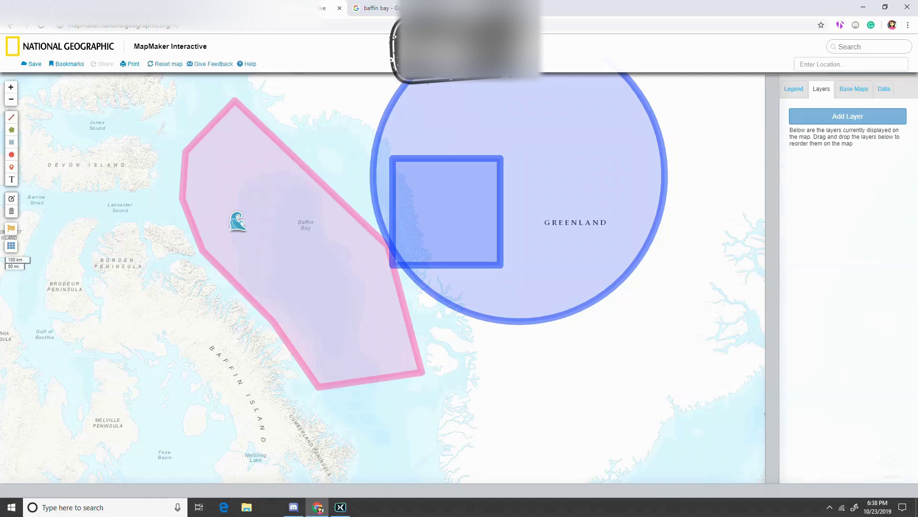
Step: Place a small blue wave marker directly beside the large wave marker
left_click(11, 167)
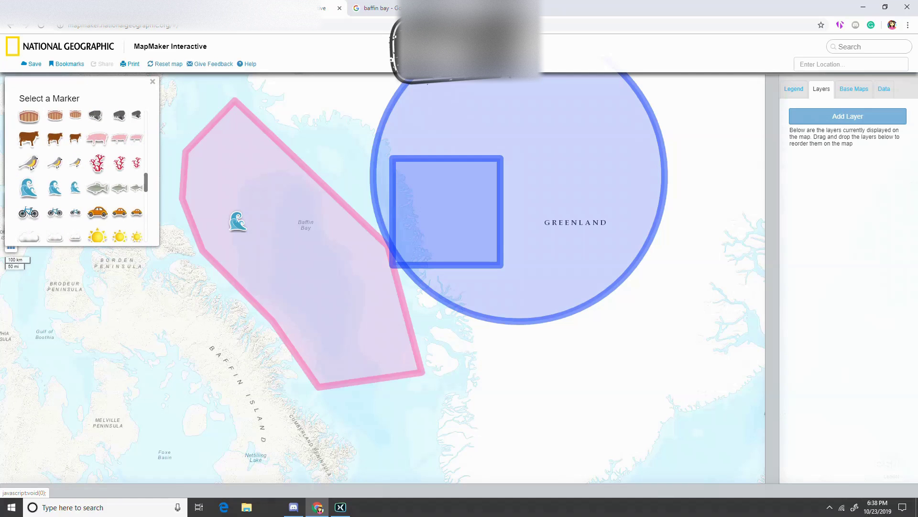
left_click(28, 188)
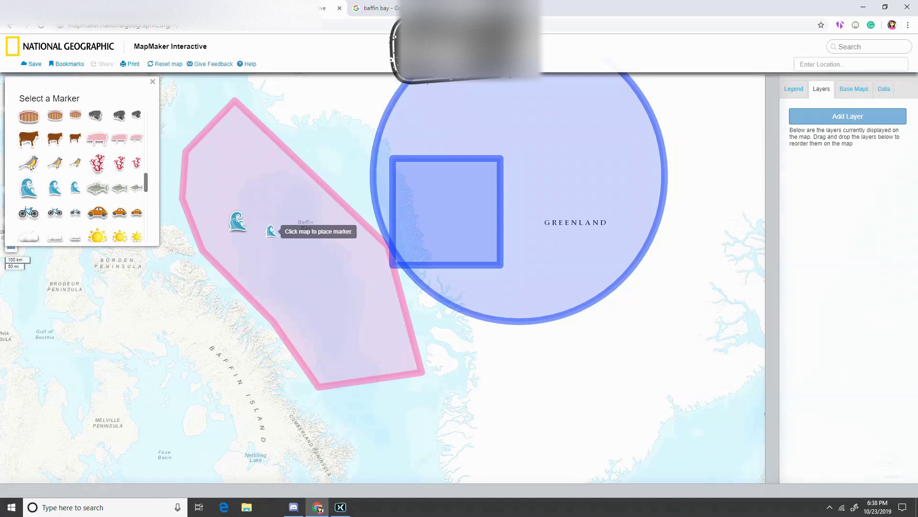
left_click(241, 222)
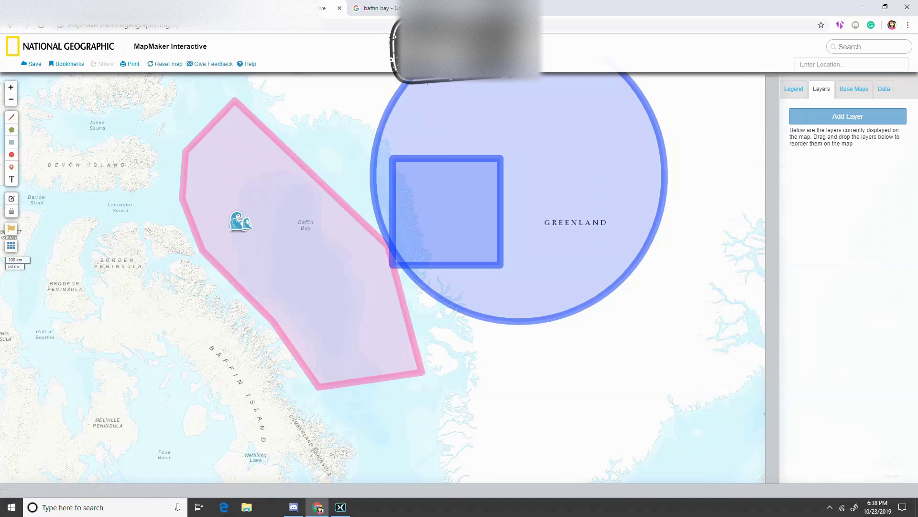
Step: Place the plain blue pin marker inside the polygon, just south of the map's Baffin Bay label
left_click(12, 167)
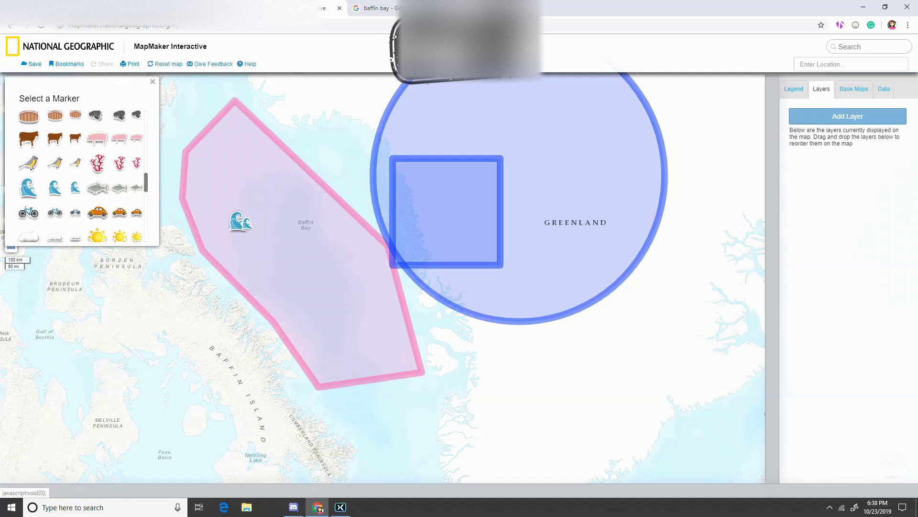
scroll(84, 134, "up", 9)
left_click(27, 121)
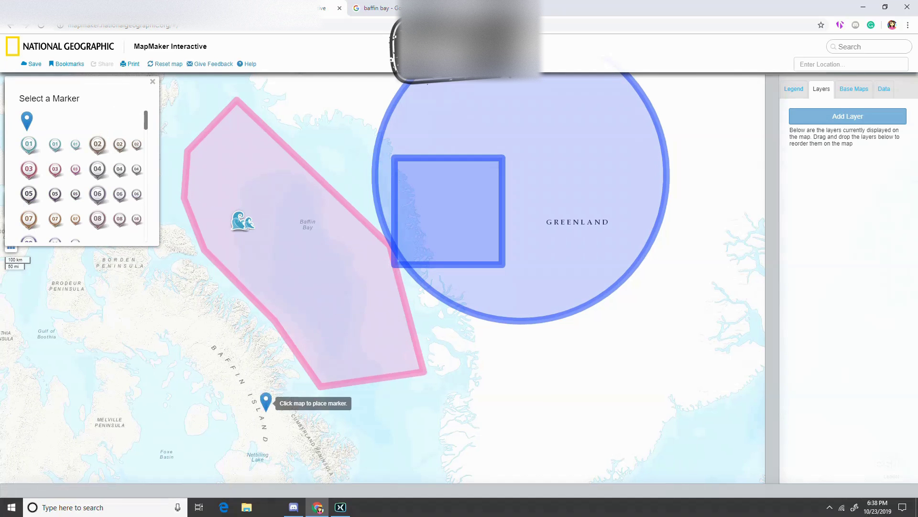
left_click(295, 256)
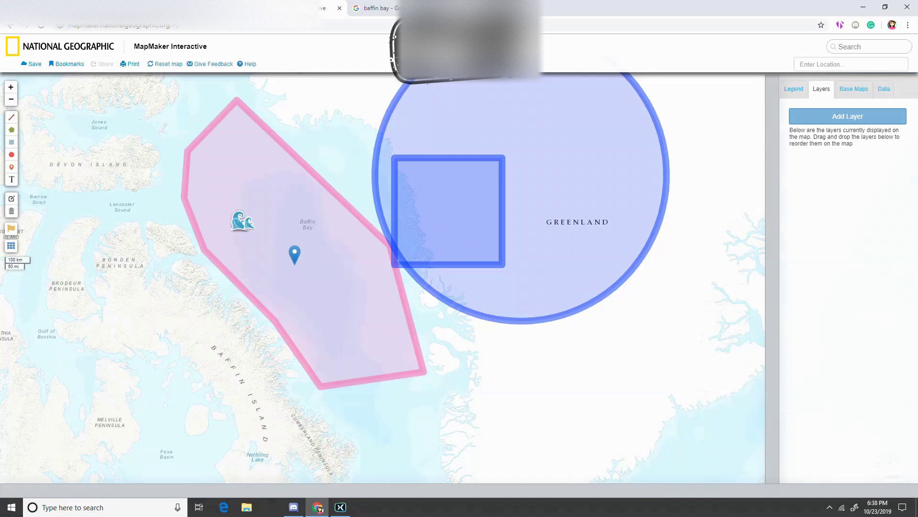
Step: Add the text label "Baffin bay" in the northern part of the polygon
left_click(11, 180)
left_click(231, 165)
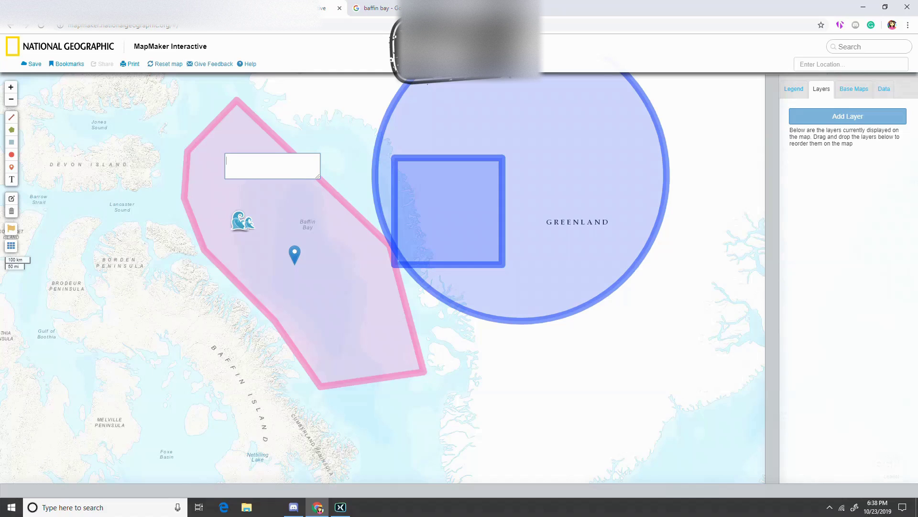
type("Baffin")
type("bay")
Step: Move the "Baffin bay" text label out of the polygon, just beyond its northeastern edge
left_click(12, 198)
left_click(231, 162)
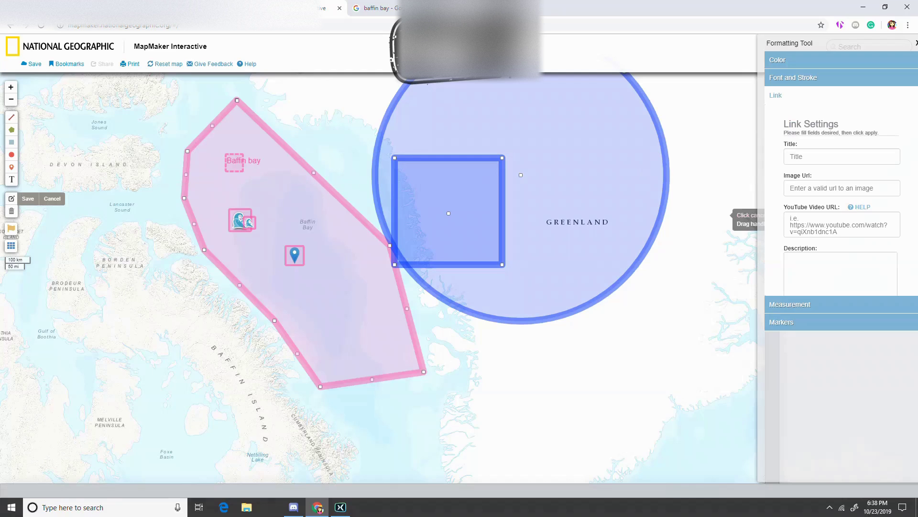
left_click(256, 151)
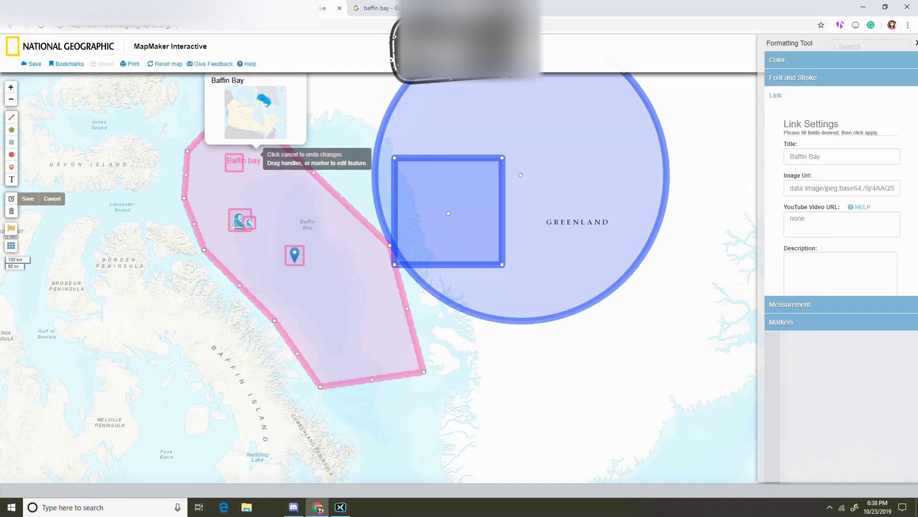
left_click(249, 159)
left_click_drag(237, 162, 336, 154)
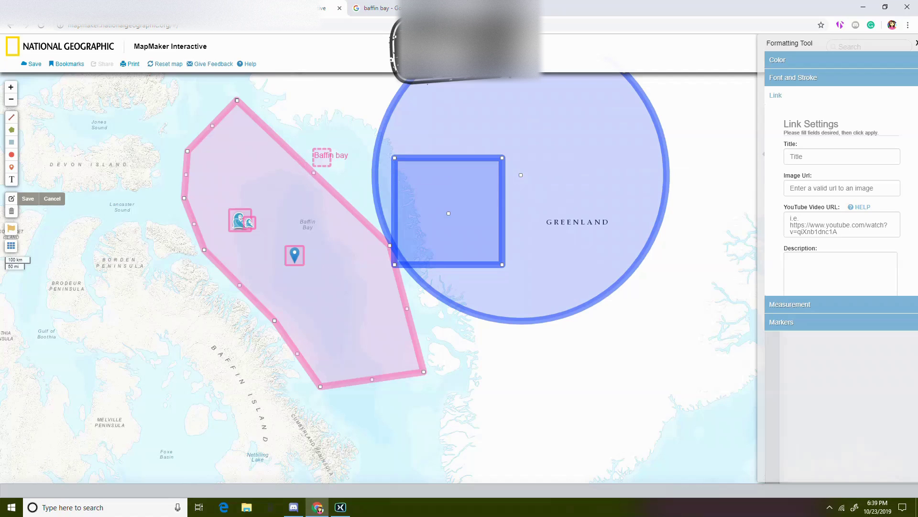
Step: Change the "Baffin bay" text label's color to near-black and save the edits
left_click(778, 61)
left_click(802, 111)
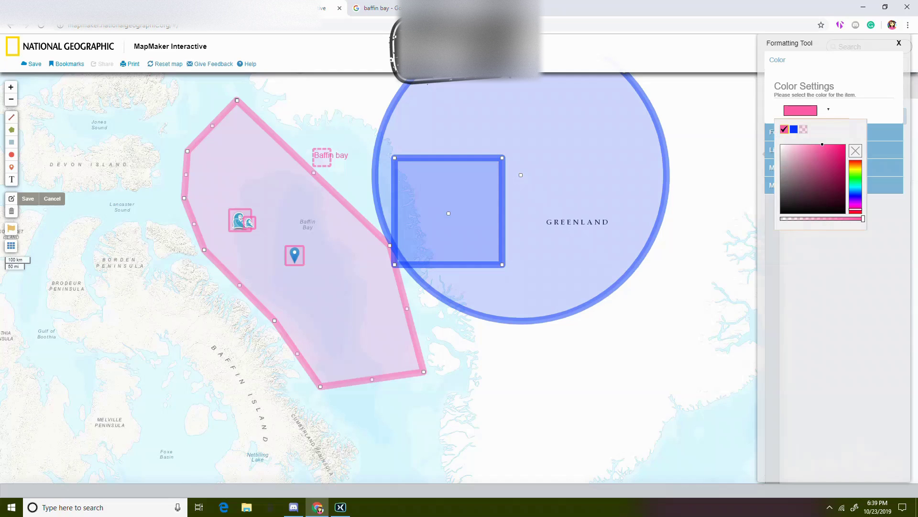
left_click_drag(831, 196, 833, 202)
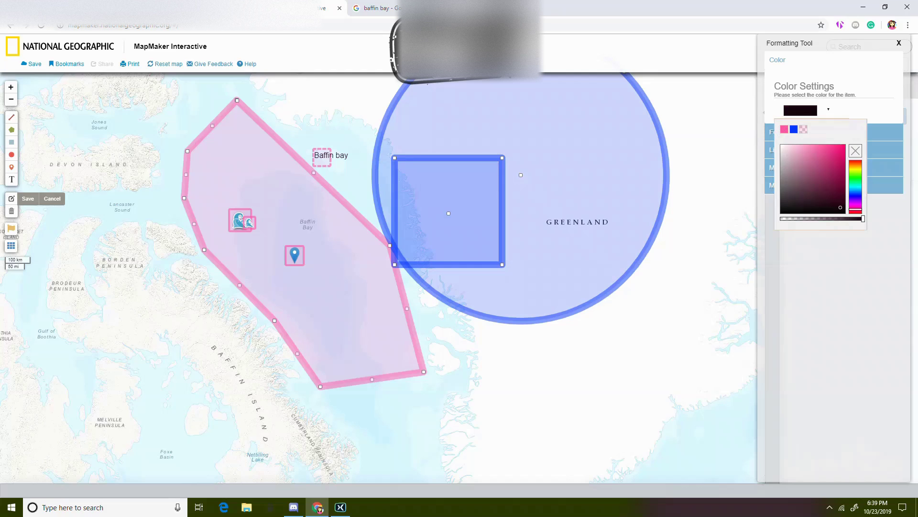
left_click(806, 110)
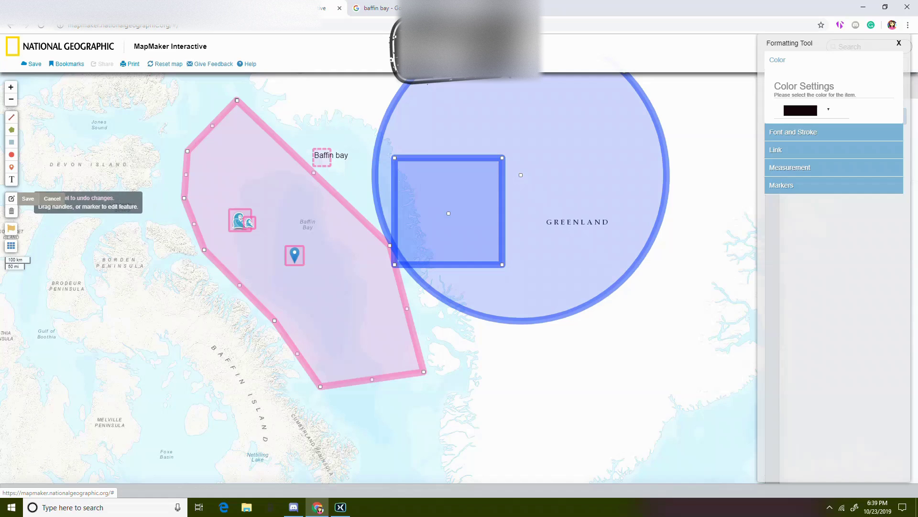
left_click(28, 198)
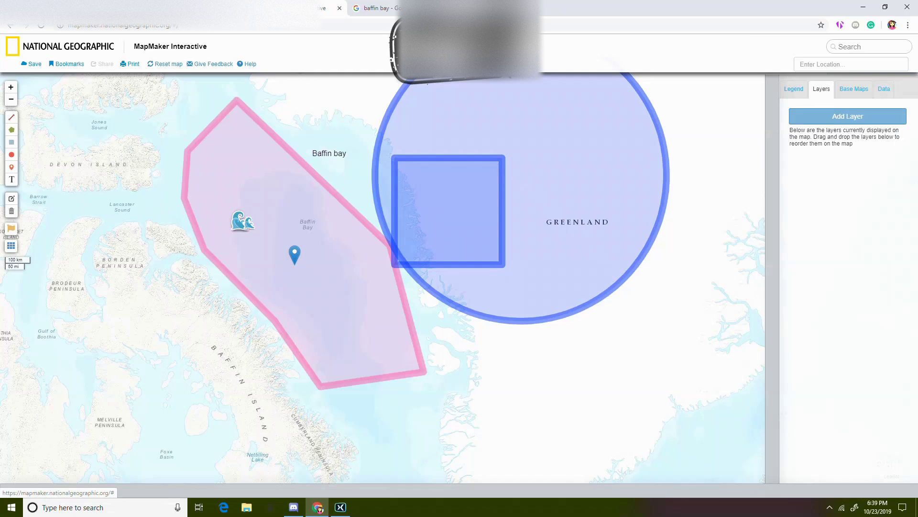
Step: Turn on Country Flags & Facts and view its fill color options without changing them
left_click(11, 245)
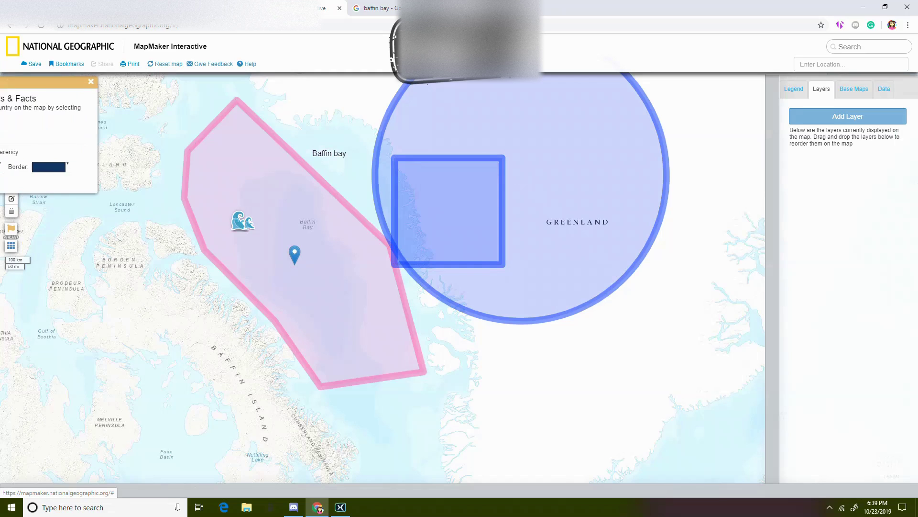
left_click(27, 130)
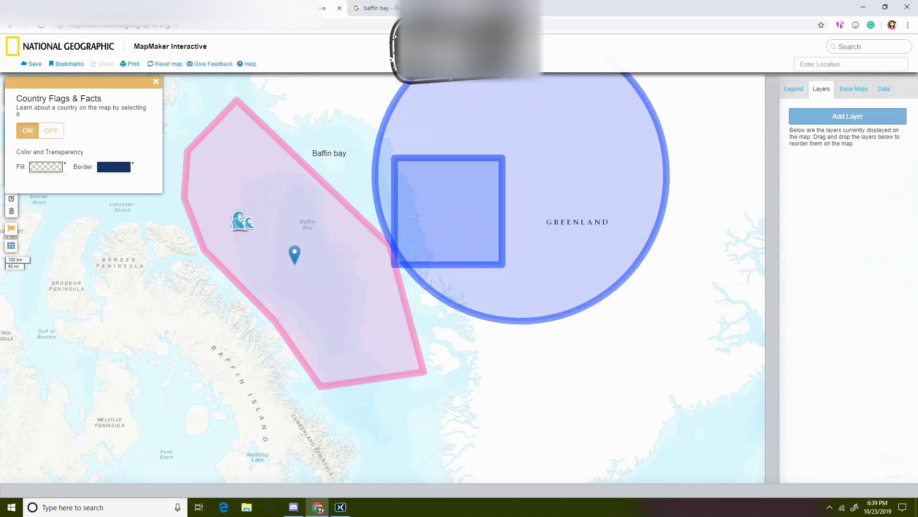
left_click(46, 167)
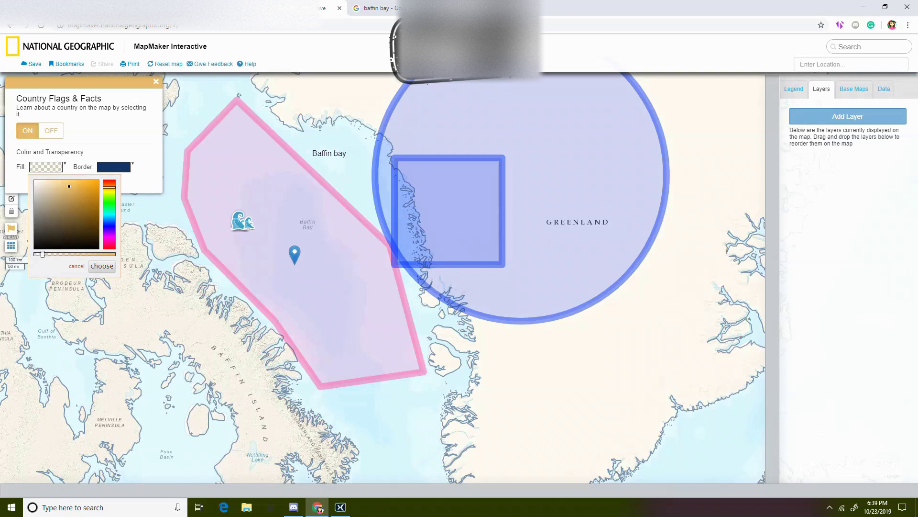
left_click(144, 297)
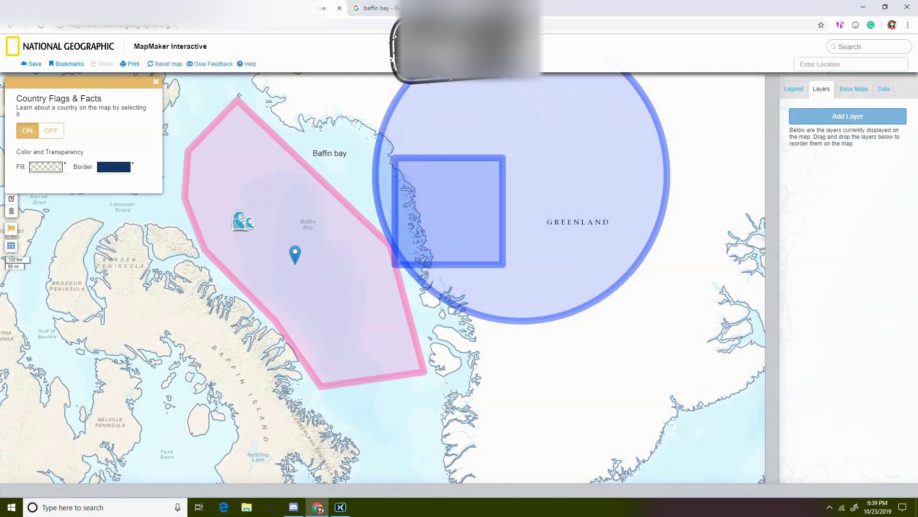
Step: Select Greenland on the map, view its Quick Facts, and close the country details
left_click(541, 369)
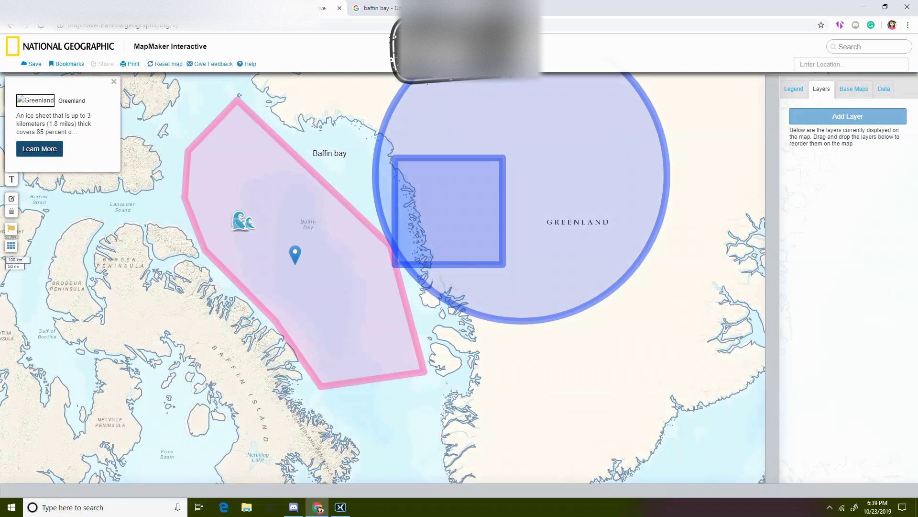
left_click(39, 149)
left_click(381, 83)
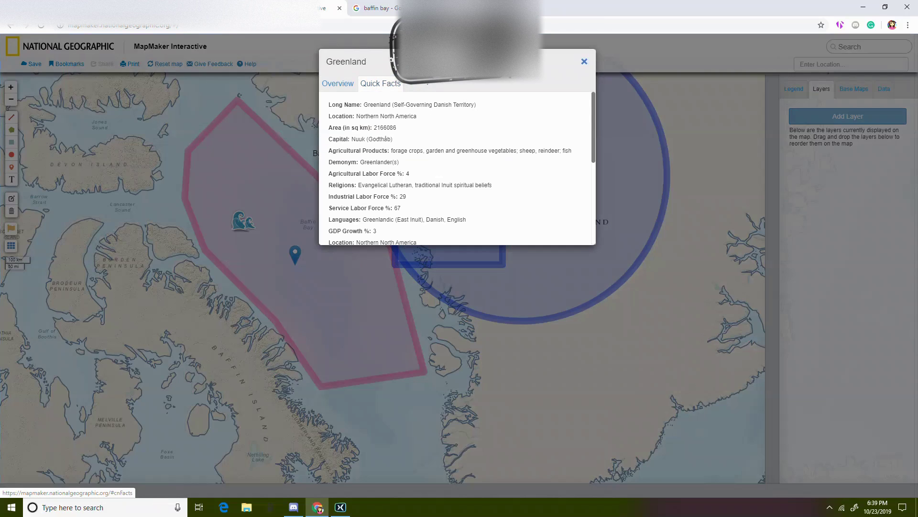
left_click(584, 61)
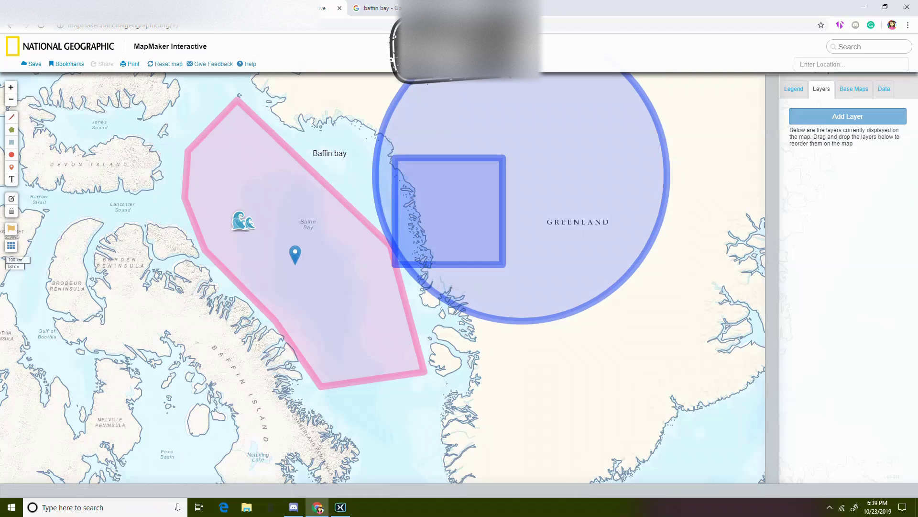
Step: Show latitude and longitude lines at an interval of 40 and turn on the latitude and longitude position display
left_click(11, 246)
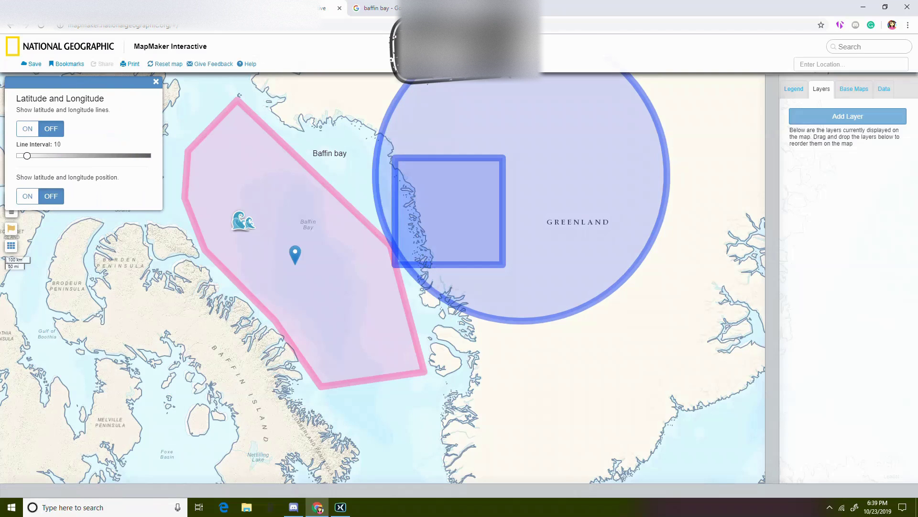
left_click(28, 129)
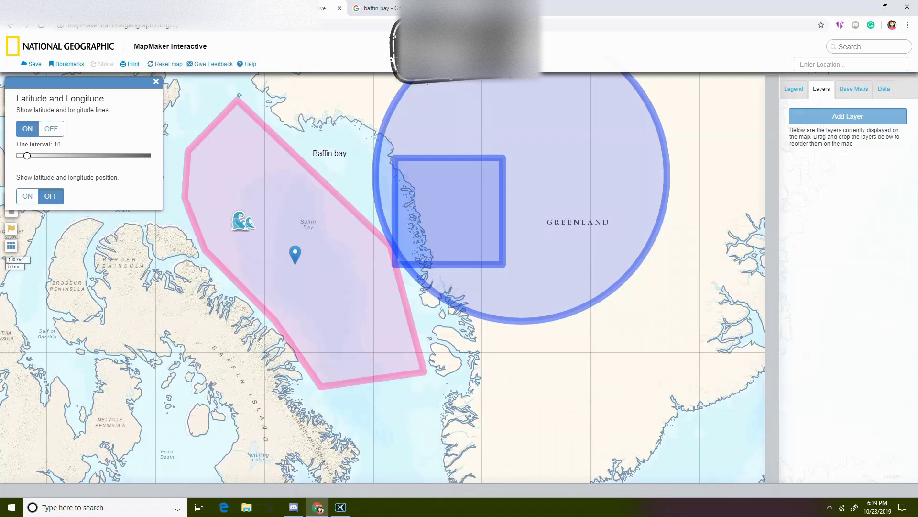
left_click_drag(27, 155, 20, 156)
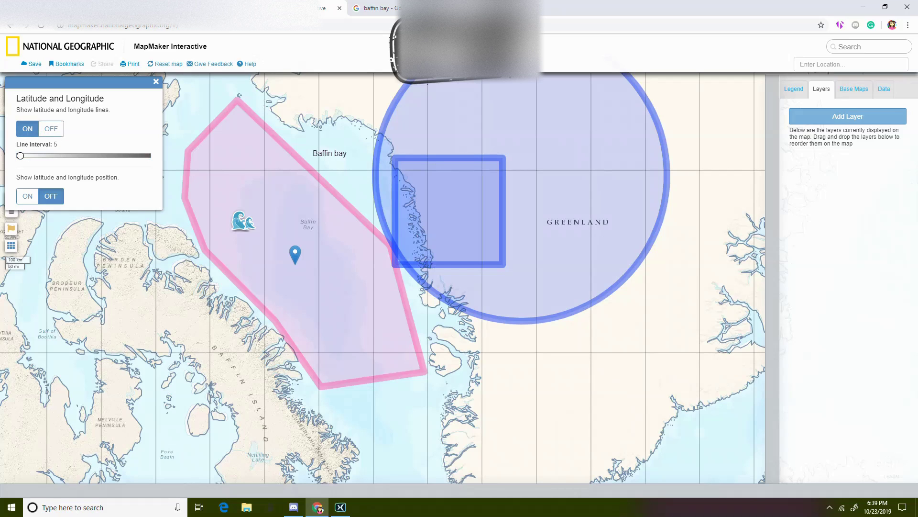
left_click_drag(20, 156, 147, 156)
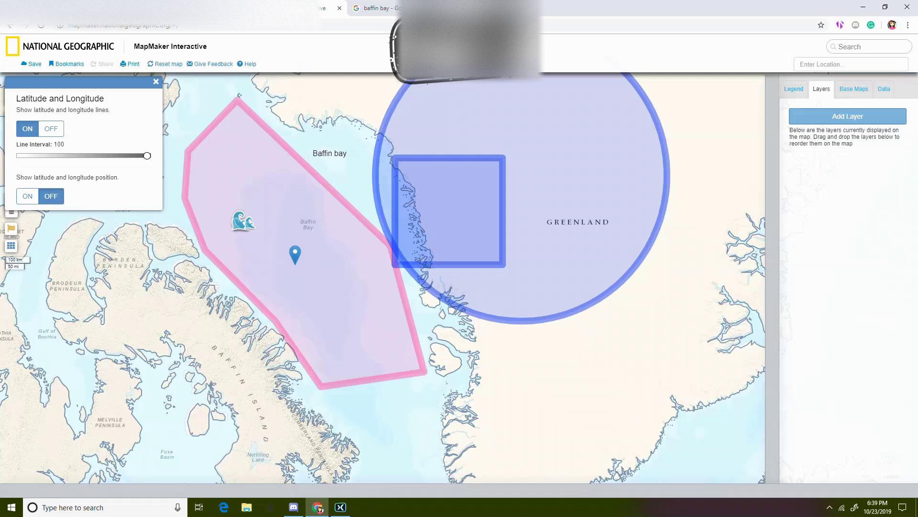
left_click_drag(147, 156, 67, 155)
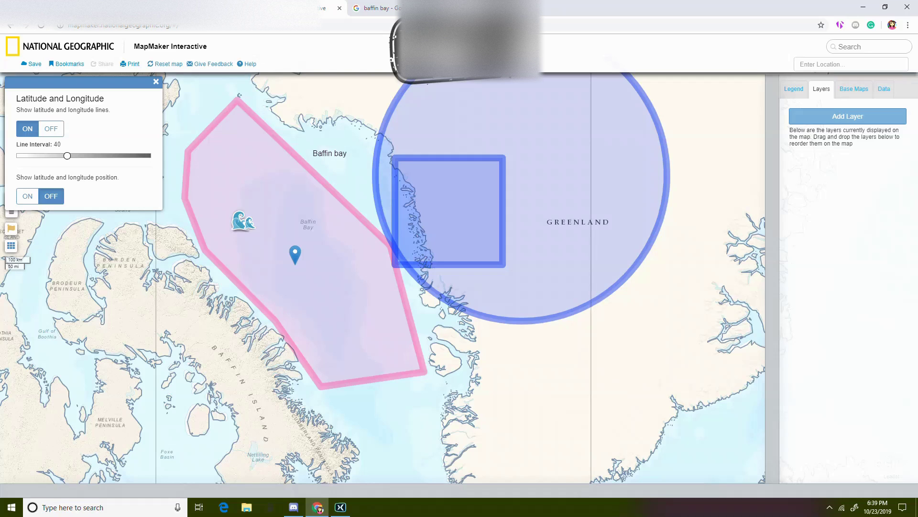
left_click(28, 195)
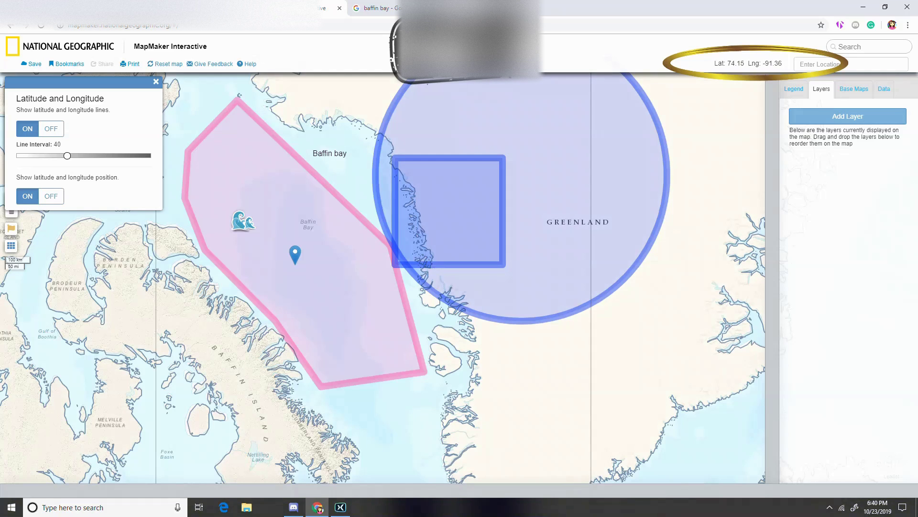
Step: Close the latitude and longitude settings and examine the grid lines across the world map
left_click(11, 245)
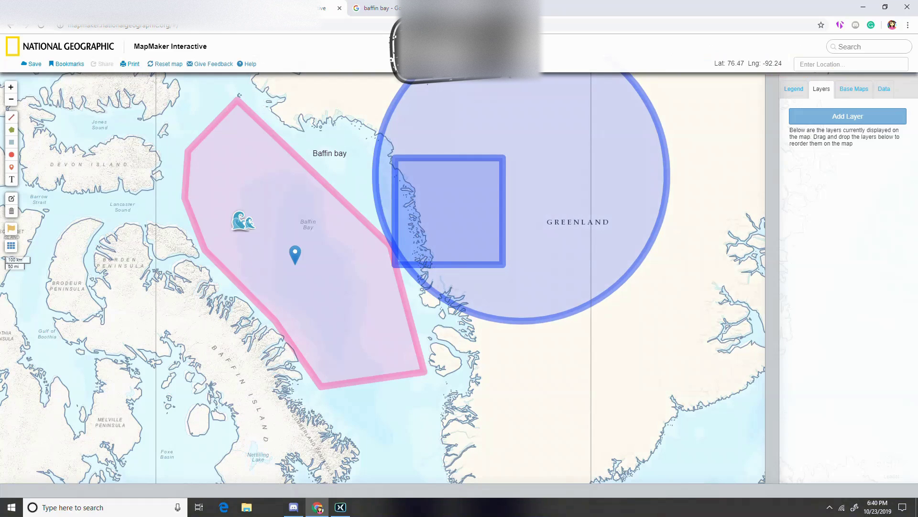
left_click(10, 245)
left_click(155, 82)
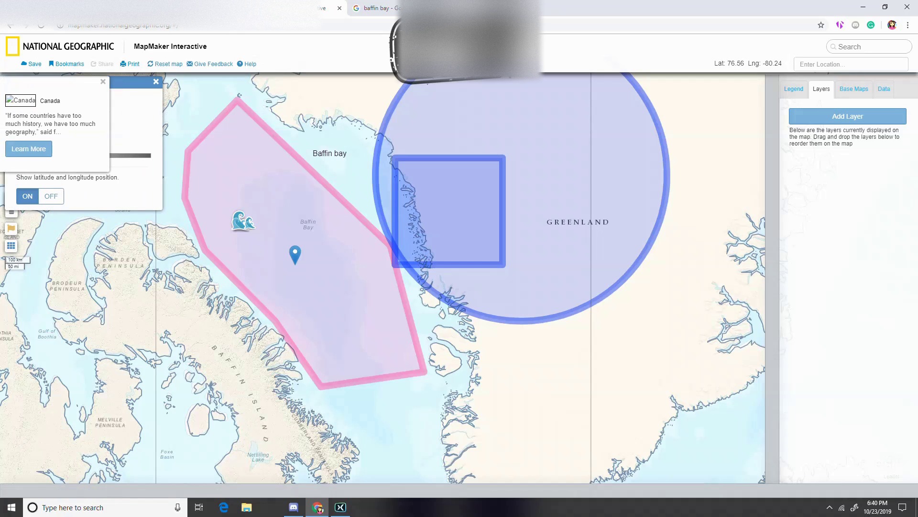
left_click(156, 82)
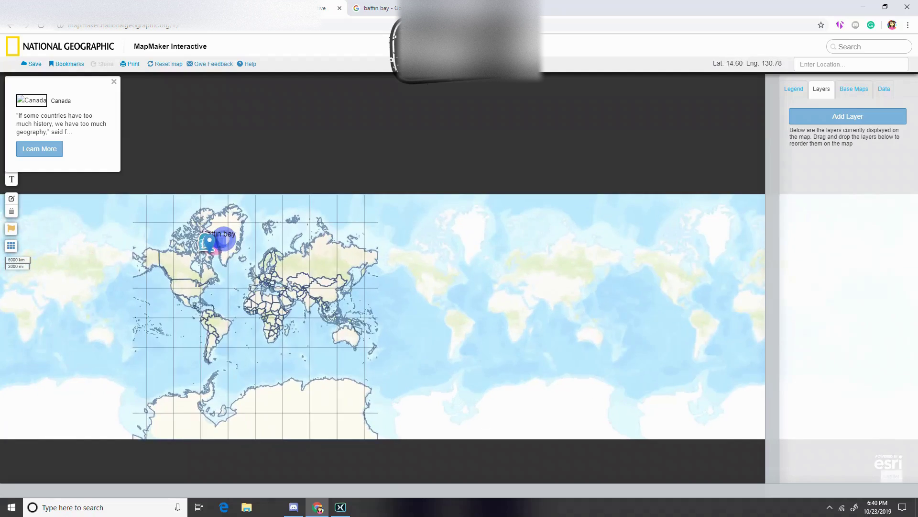
scroll(355, 263, "down", 1)
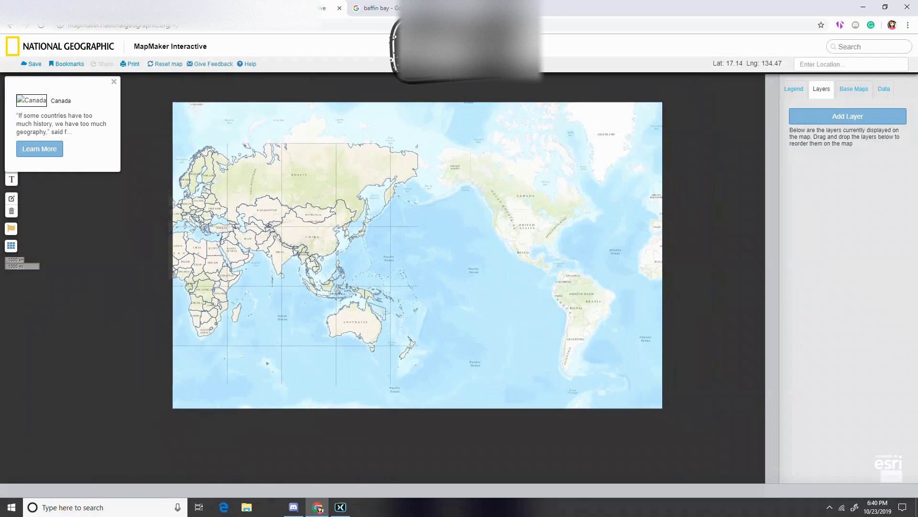